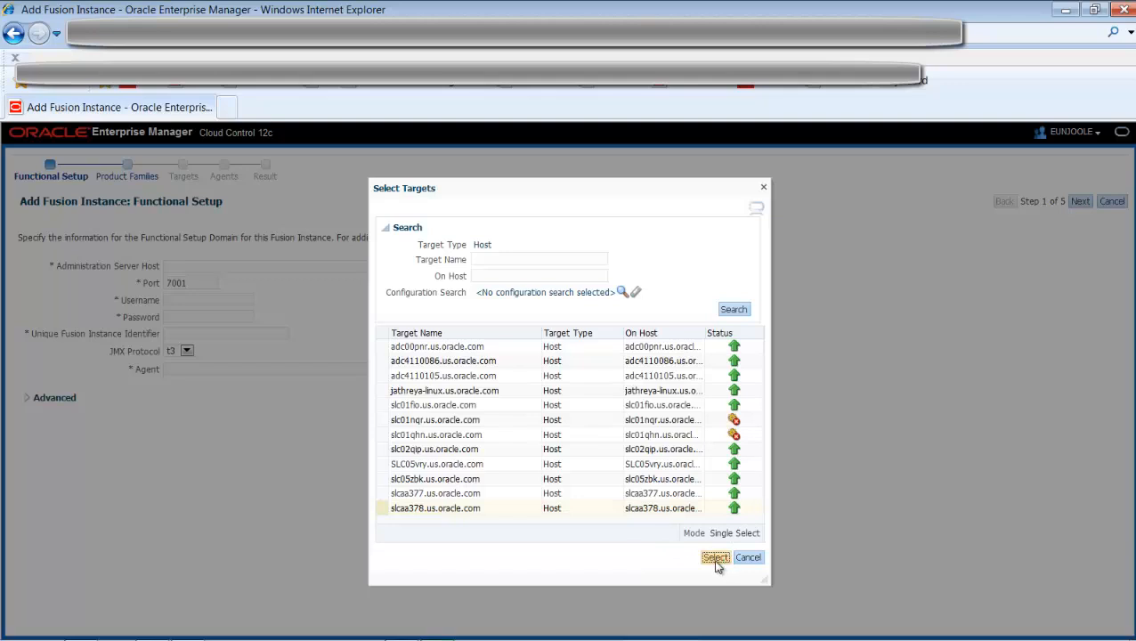
Fill in the functional setup with username FAadmin, the account password and identifier FA_DEMO, and proceed to the product families.
left_click(249, 299)
type("FAadmin")
key("Tab")
type("*********")
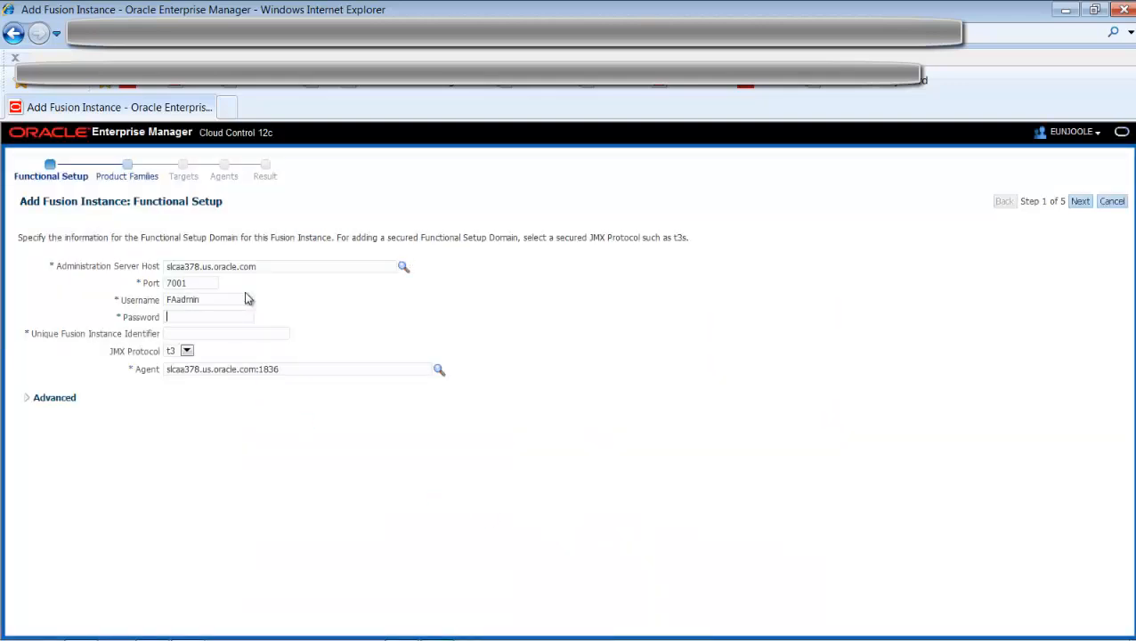
key("Tab")
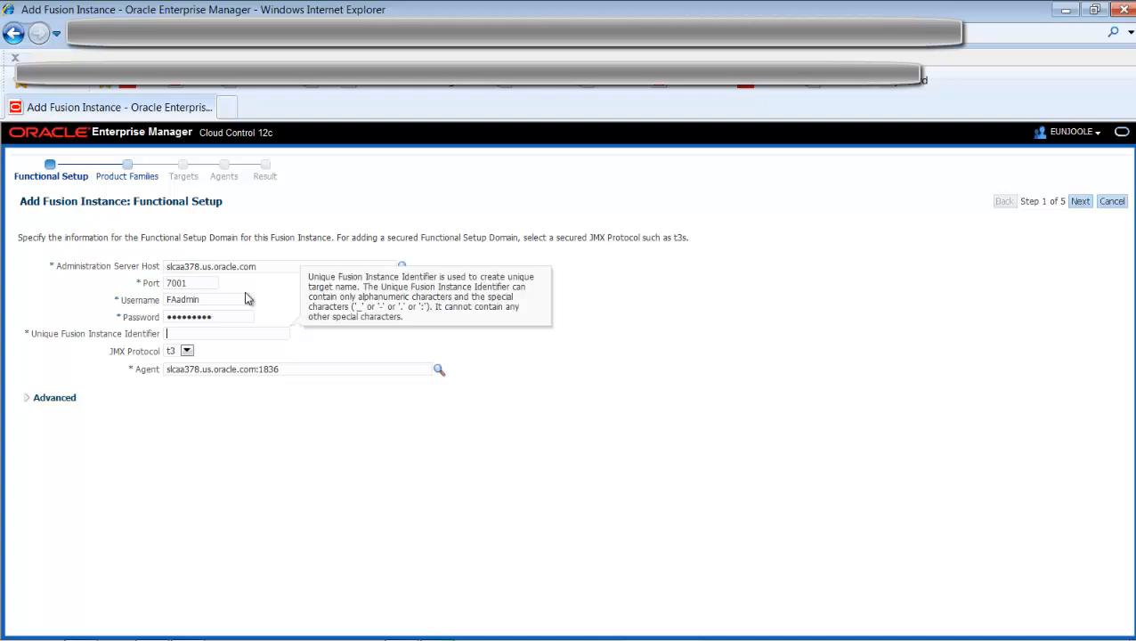
type("FA_DEMO")
left_click(1077, 199)
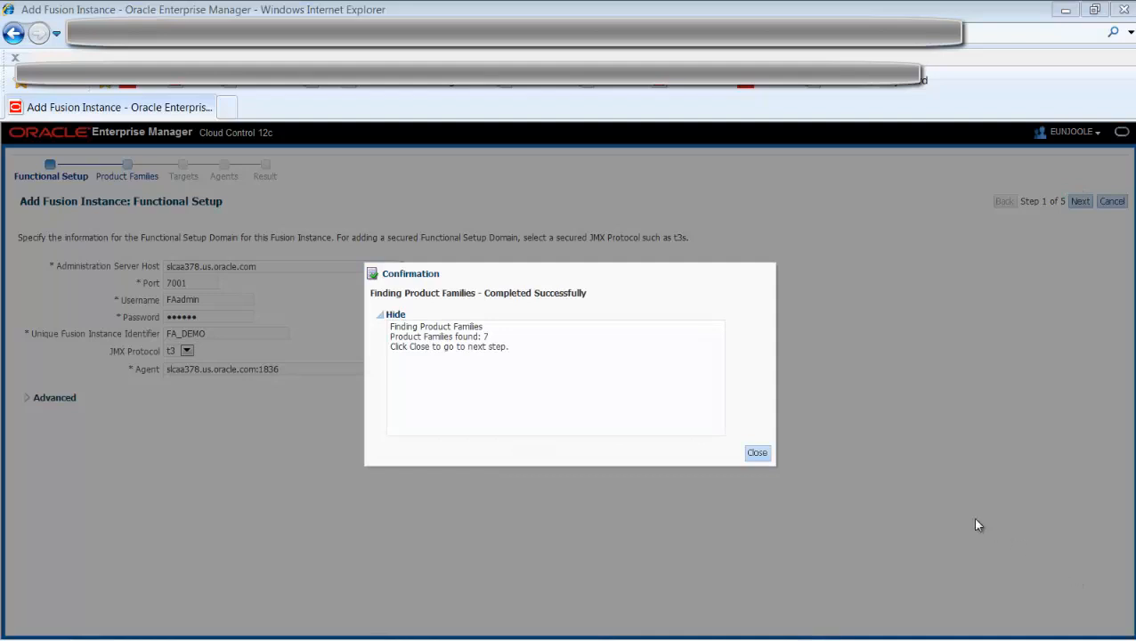
left_click(757, 452)
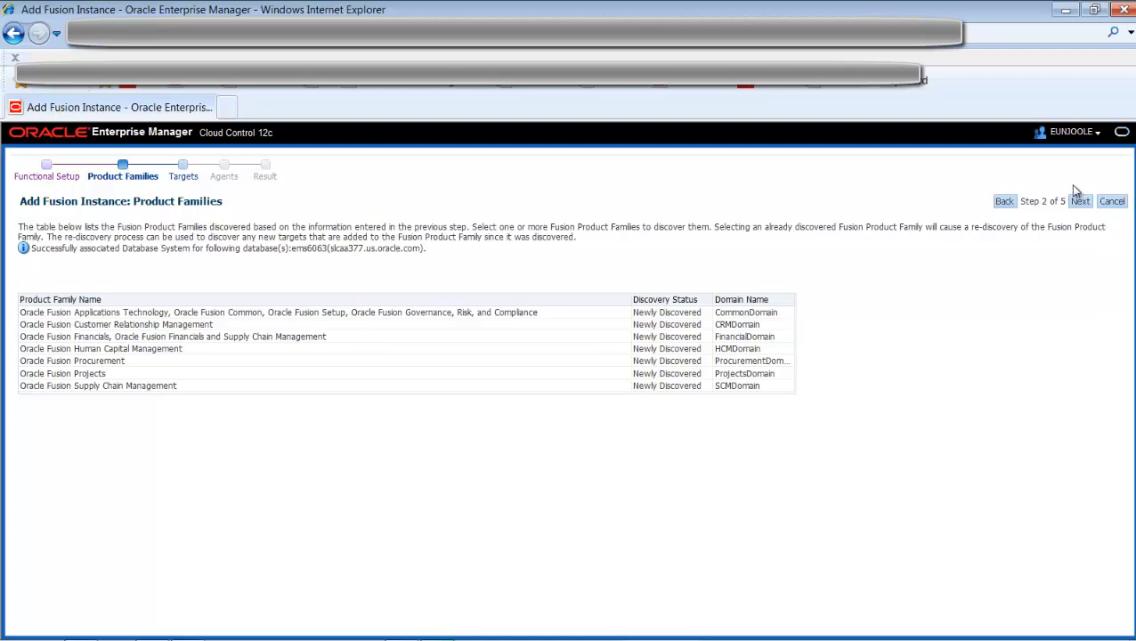
Choose the first four product families, from Oracle Fusion Applications Technology to Human Capital Management, for discovery and continue to the targets.
left_click(470, 317)
left_click(282, 350, "shift")
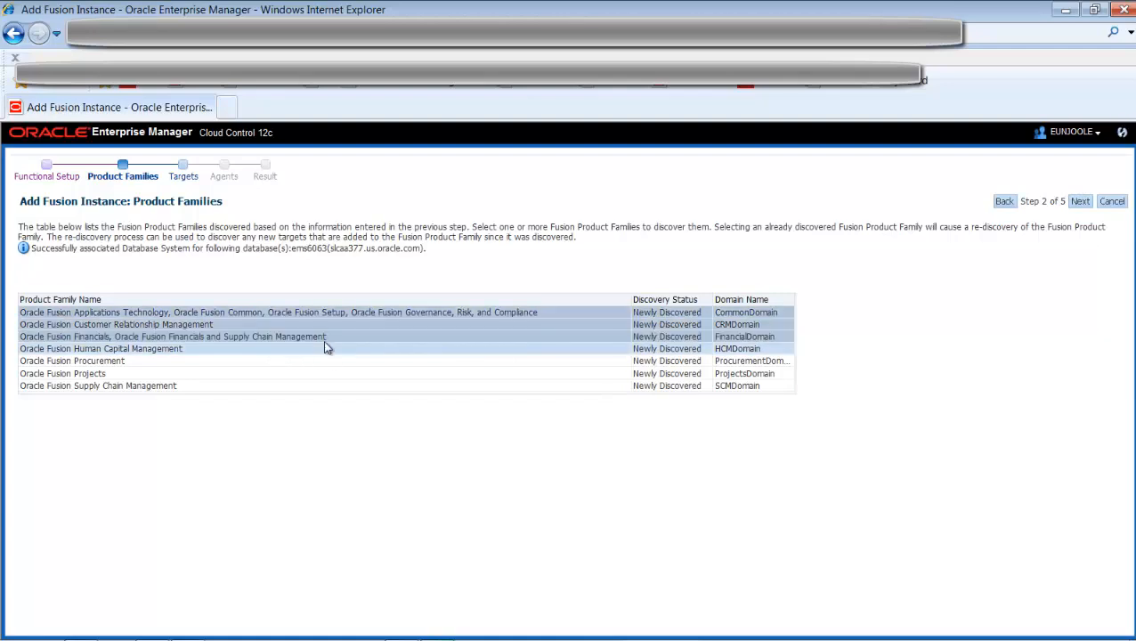
left_click(1079, 202)
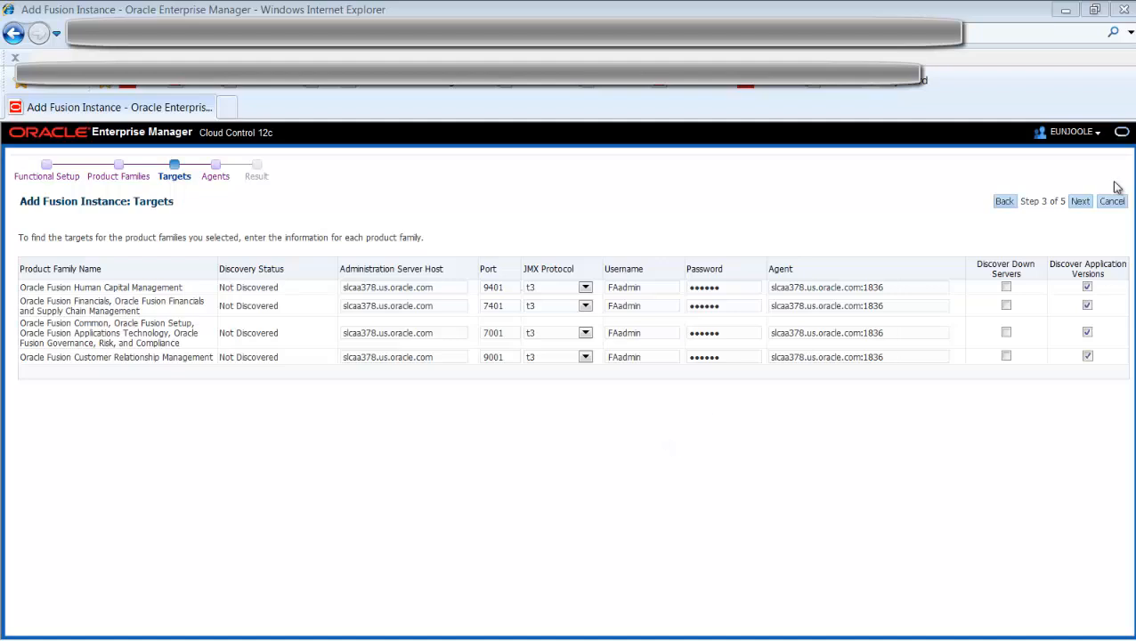
Accept the default target details and agent assignments, save the product families and finish adding the Fusion instance.
left_click(1088, 203)
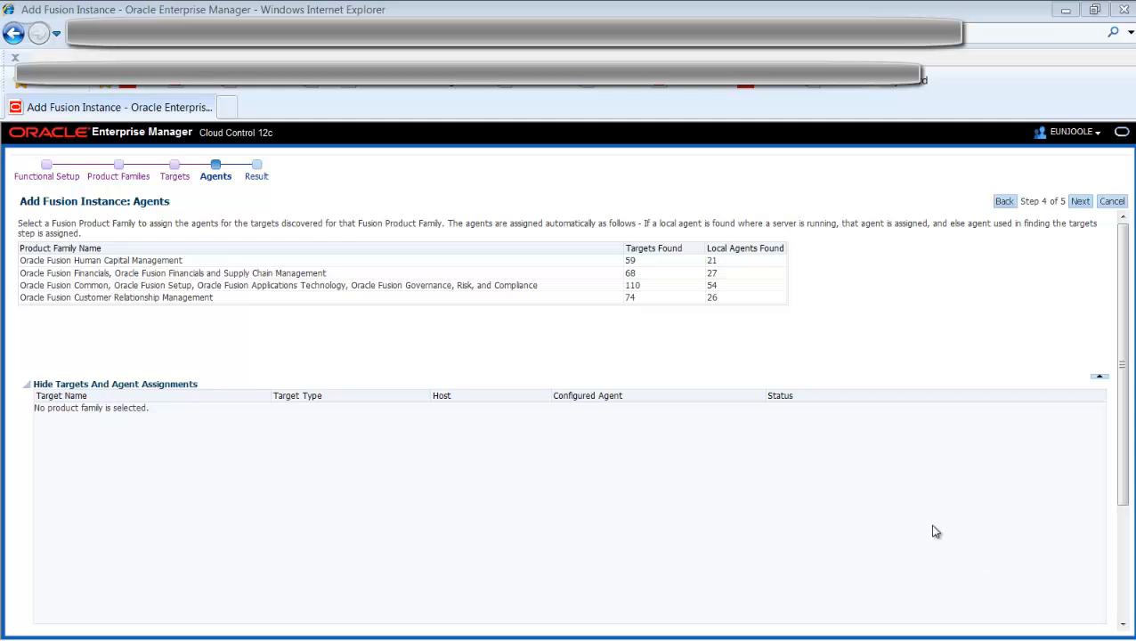
left_click(1078, 203)
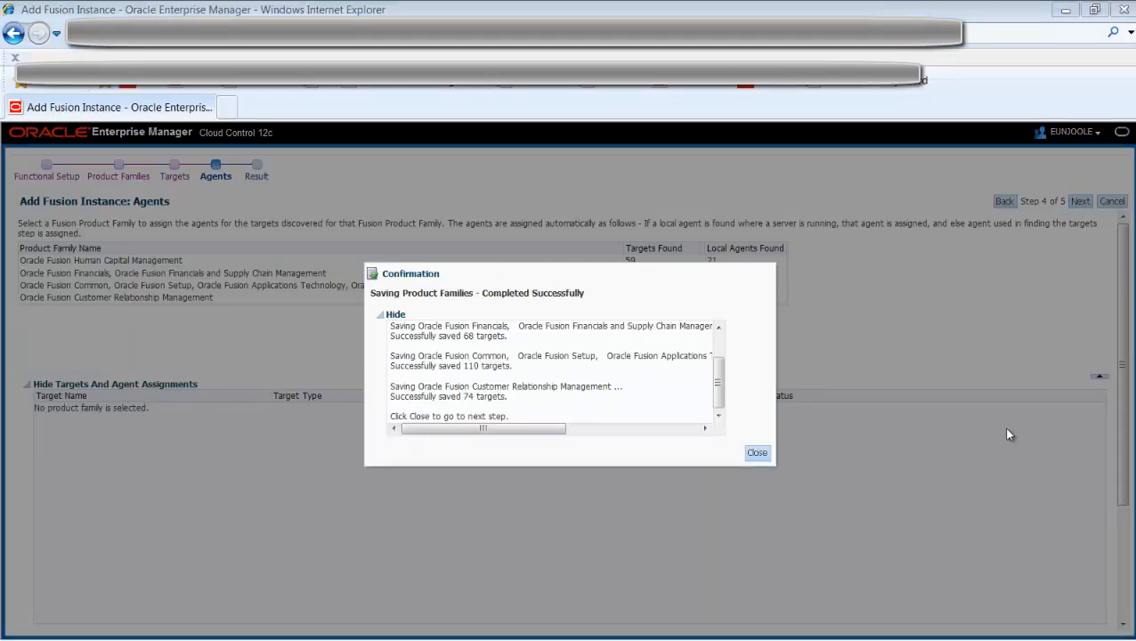
left_click(753, 455)
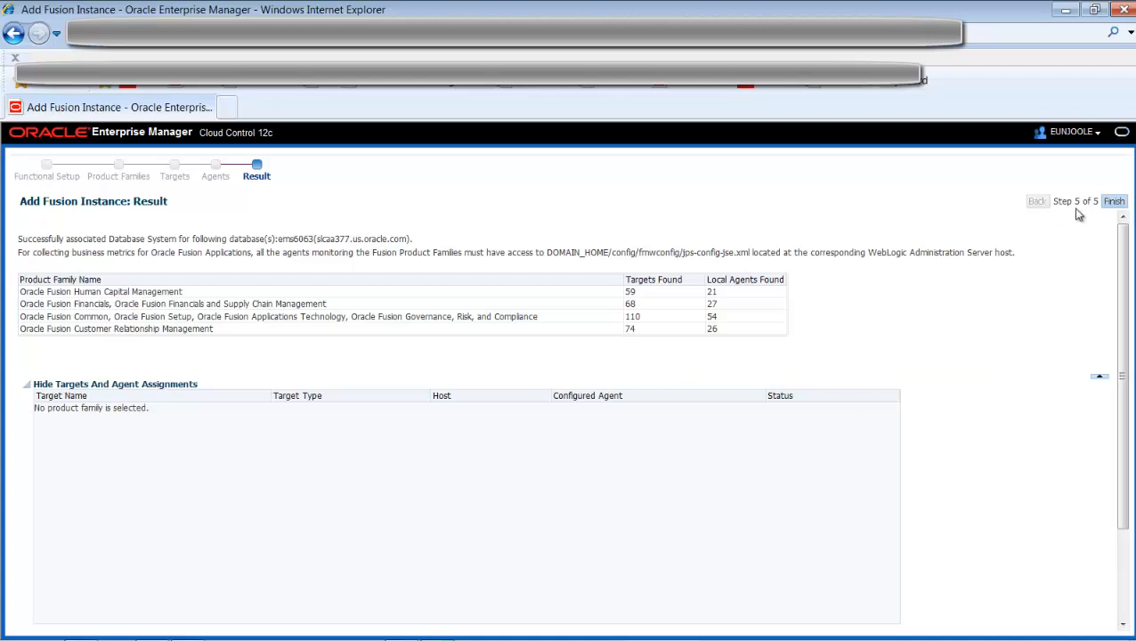
left_click(1112, 203)
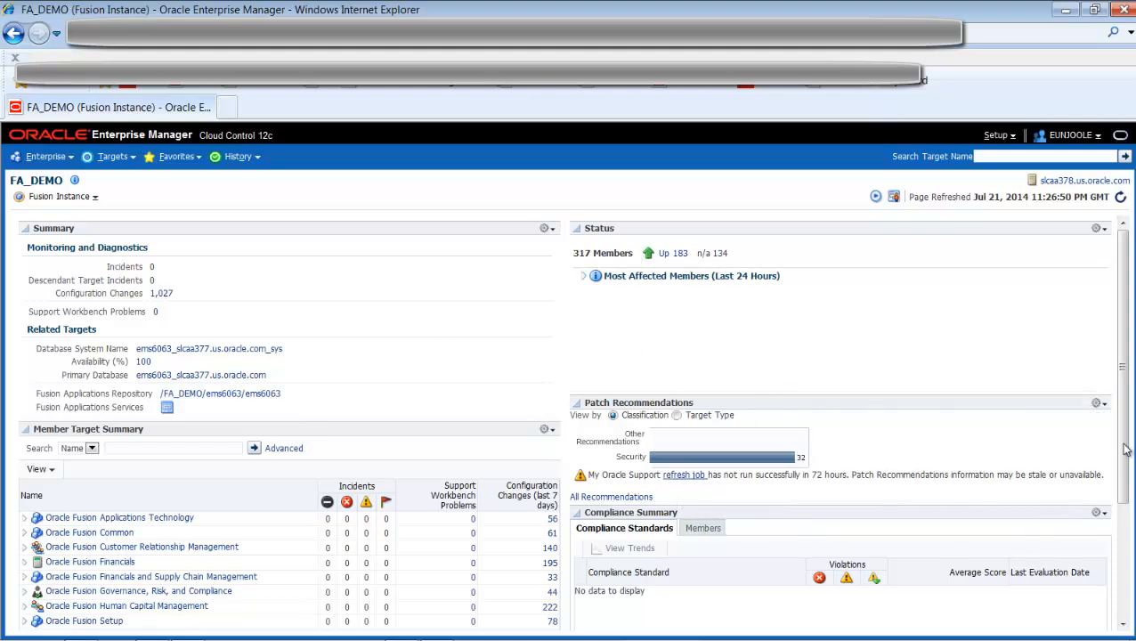
Review the FA_DEMO home page and examine the Oracle Fusion Customer Relationship Management page, including its products in the target tree.
mouse_move(1124, 451)
left_mouse_down()
mouse_move(1133, 568)
mouse_move(1135, 441)
left_mouse_up()
left_click(226, 549)
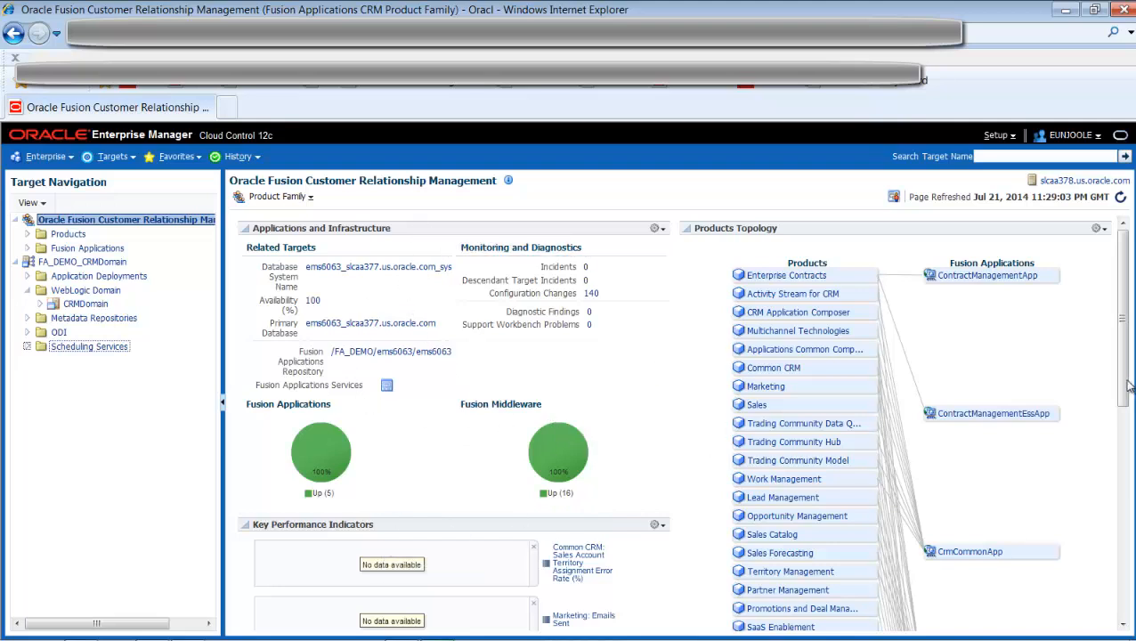
left_click_drag(1123, 404, 1123, 625)
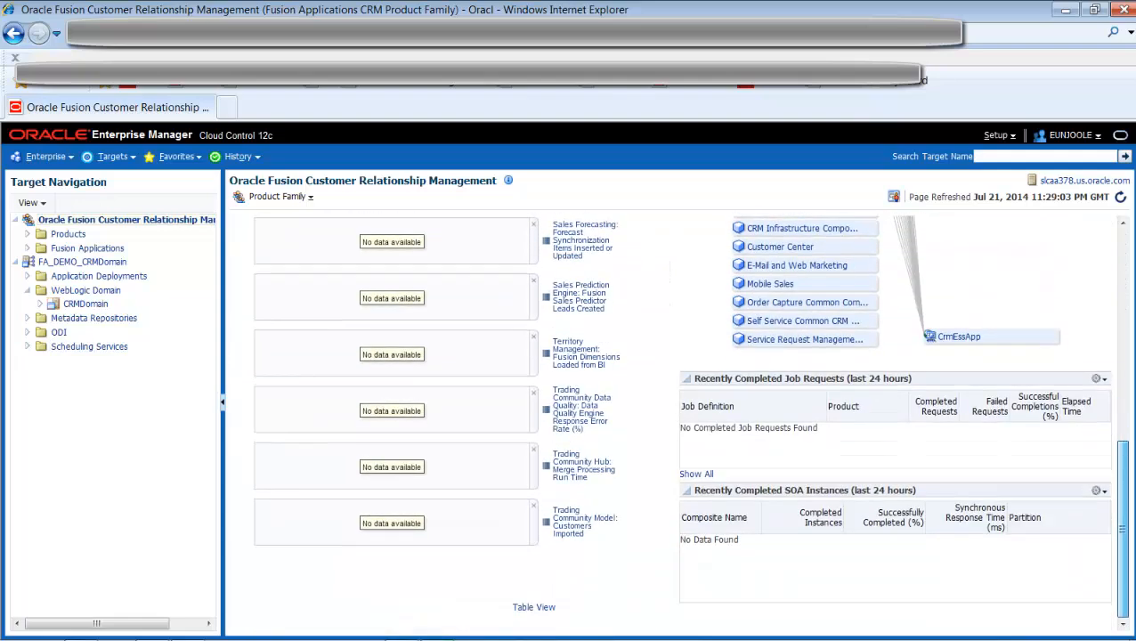
left_click(26, 235)
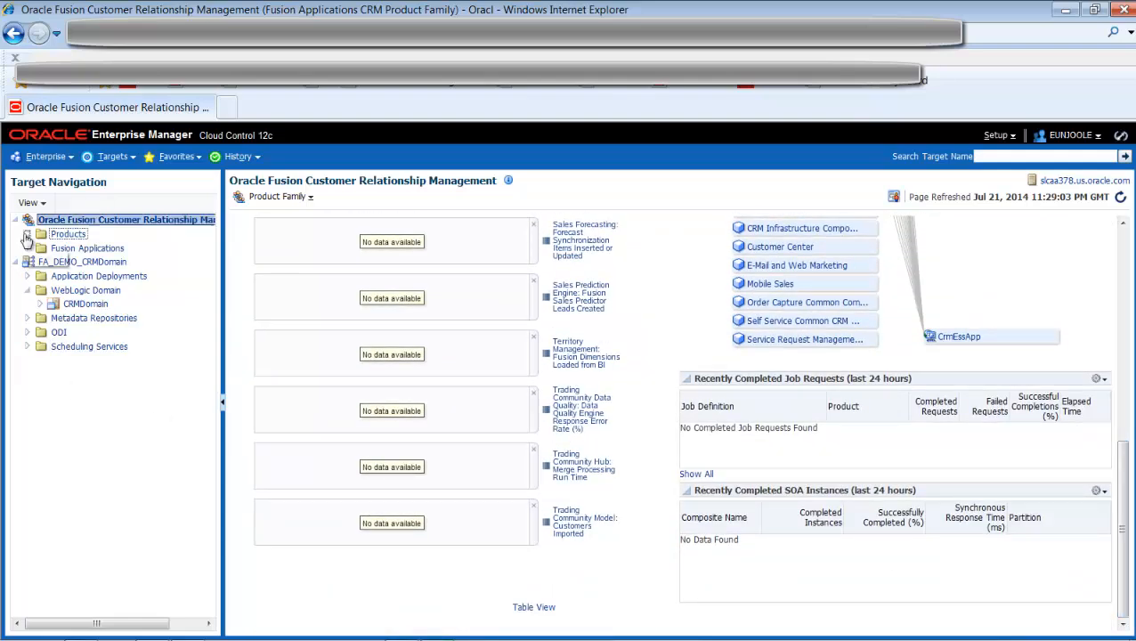
left_click(27, 235)
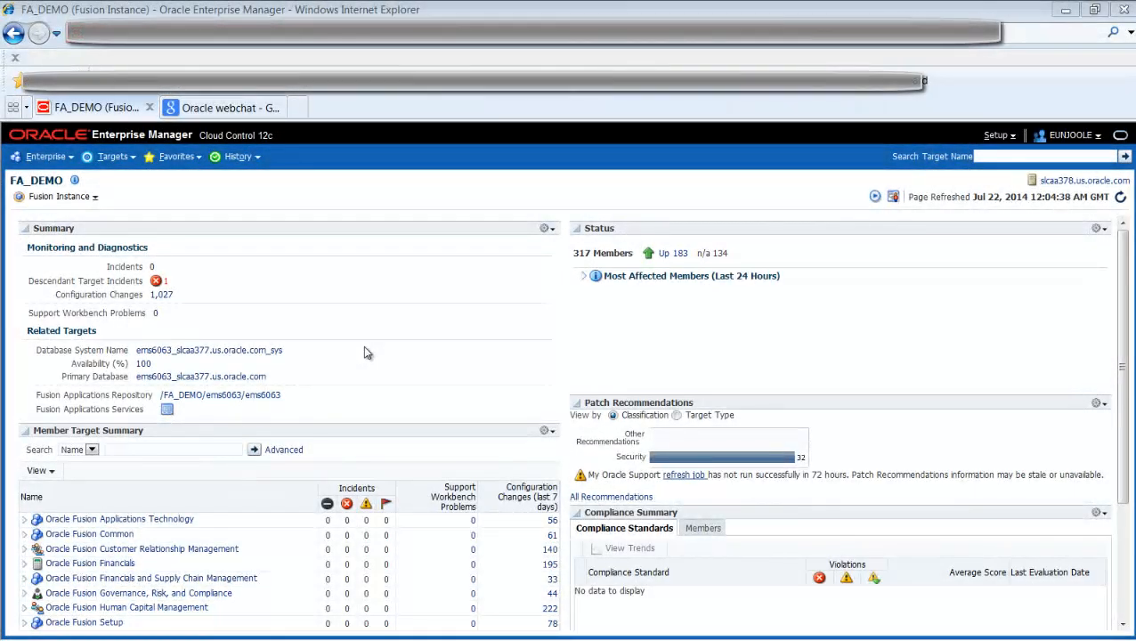
Create an additional association for FA_DEMO of type Oracle HTTP Server for Common Domain with the target standalone_OHS12.
left_click(94, 196)
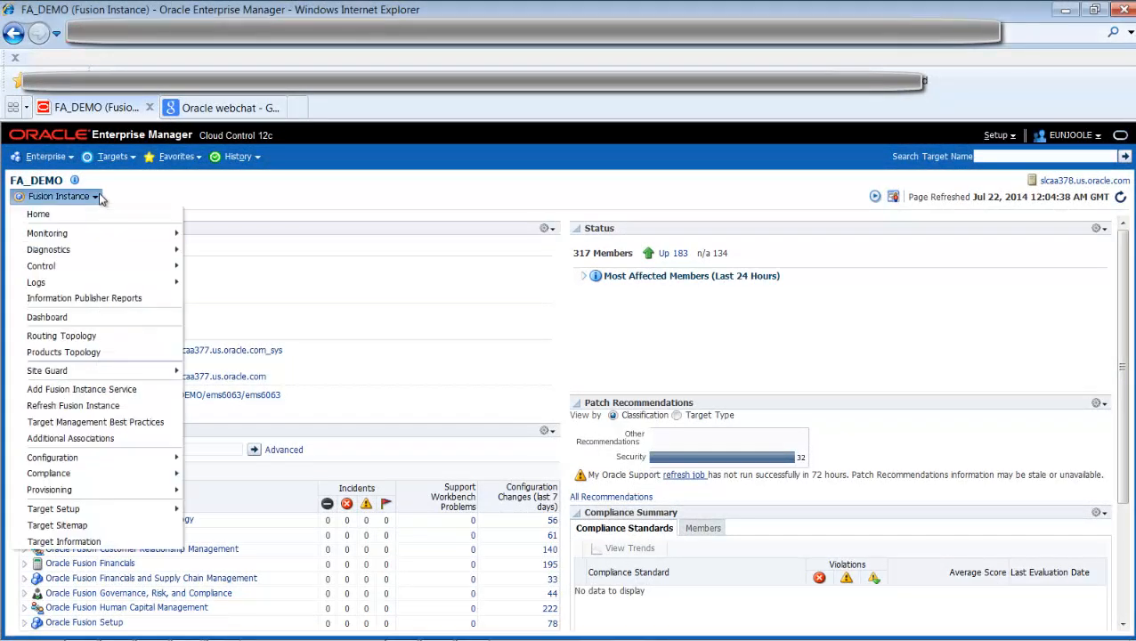
left_click(89, 441)
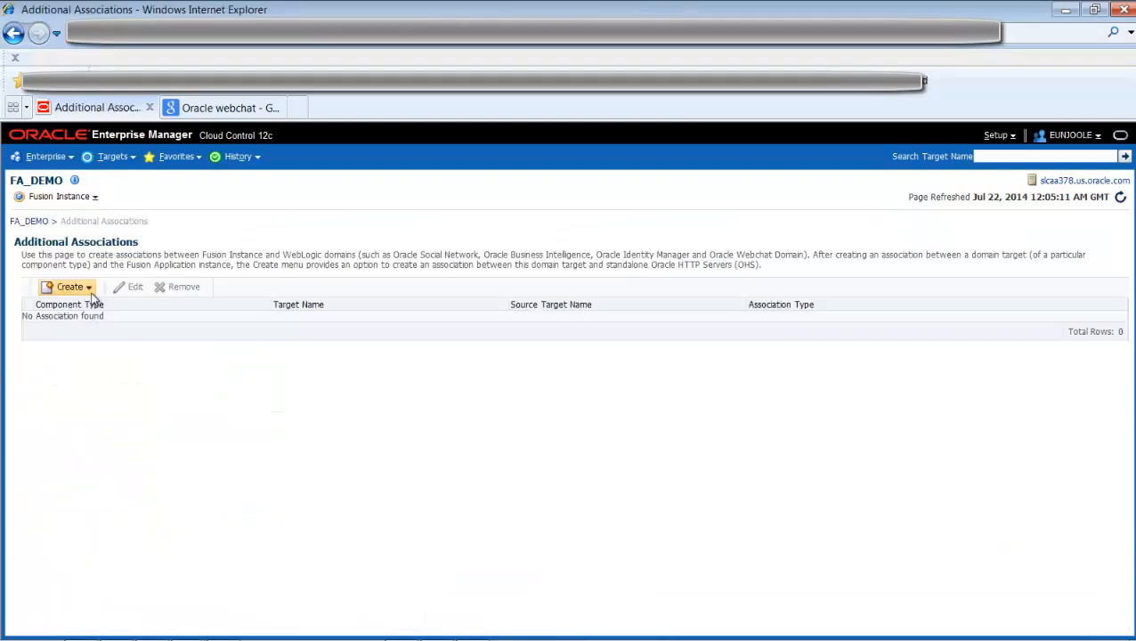
left_click(89, 290)
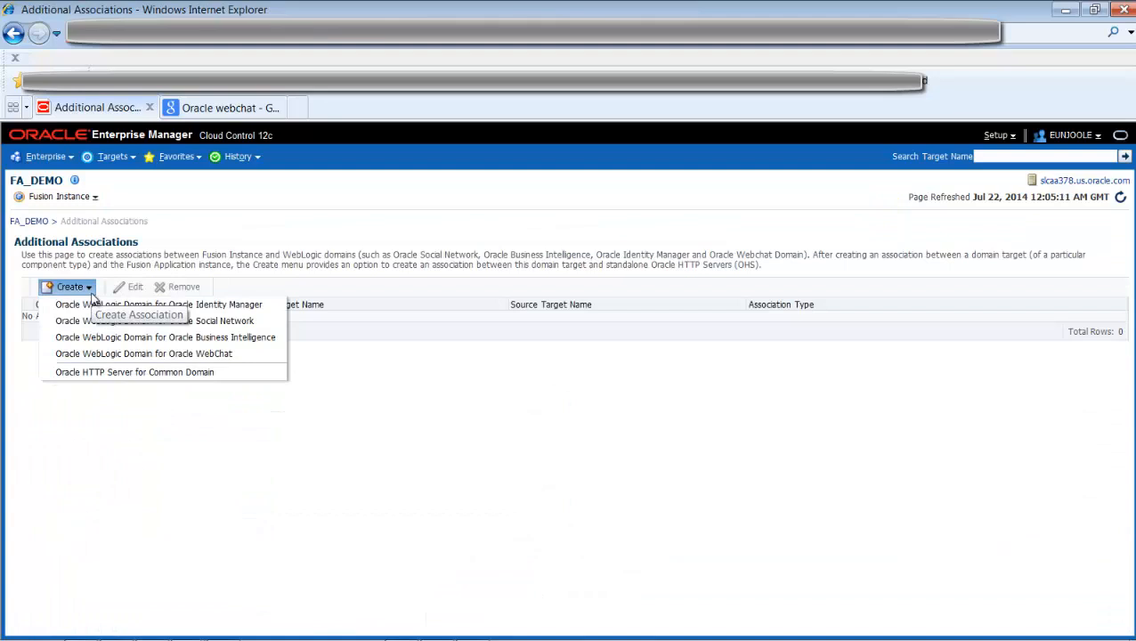
left_click(251, 380)
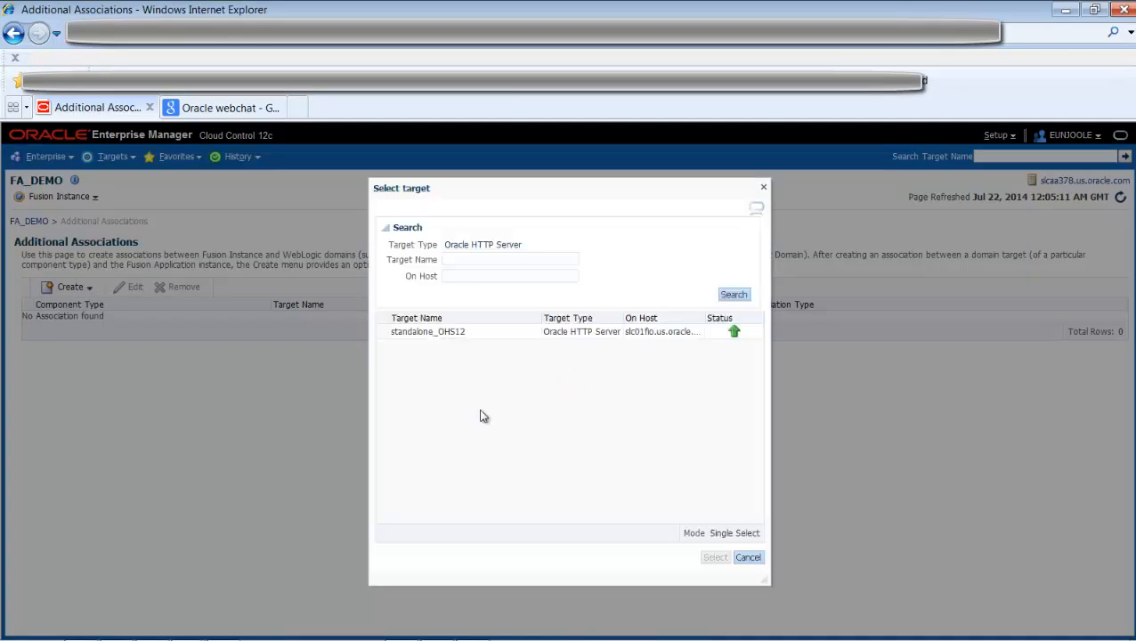
left_click(463, 335)
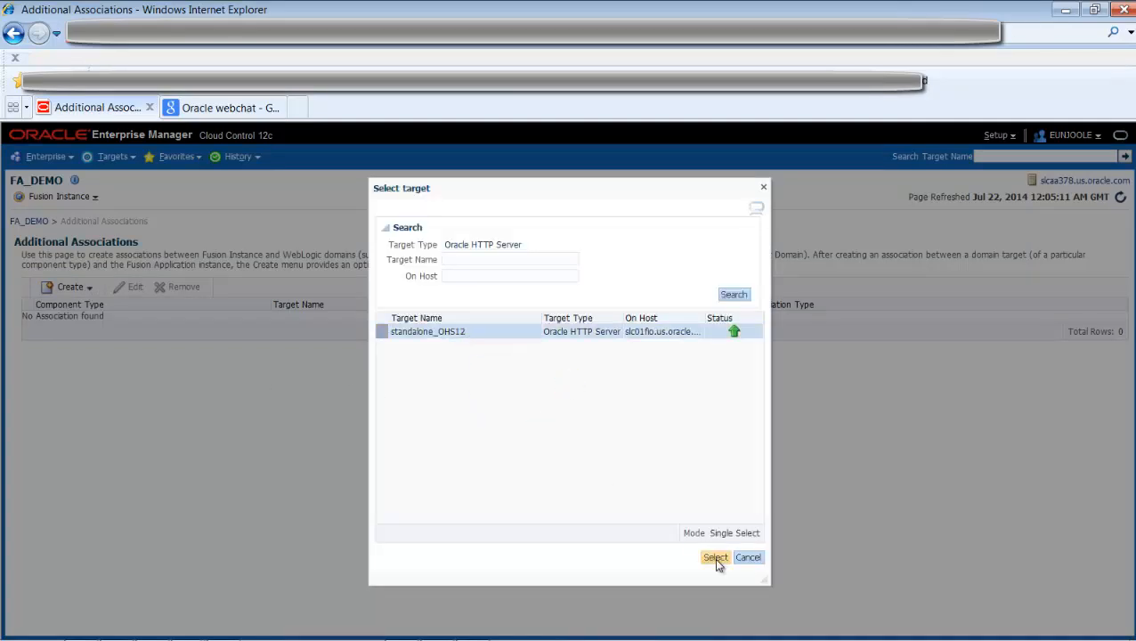
left_click(716, 559)
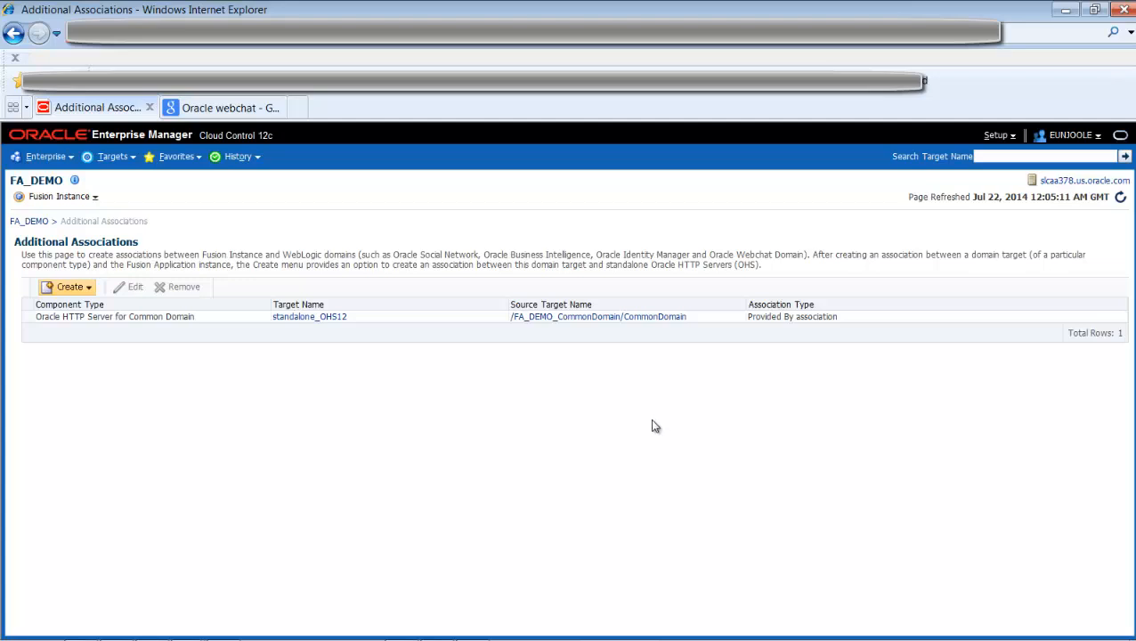
View the WebLogic Domains monitoring page of FA_DEMO and open Refresh Fusion Instance for it.
left_click(91, 197)
mouse_move(143, 235)
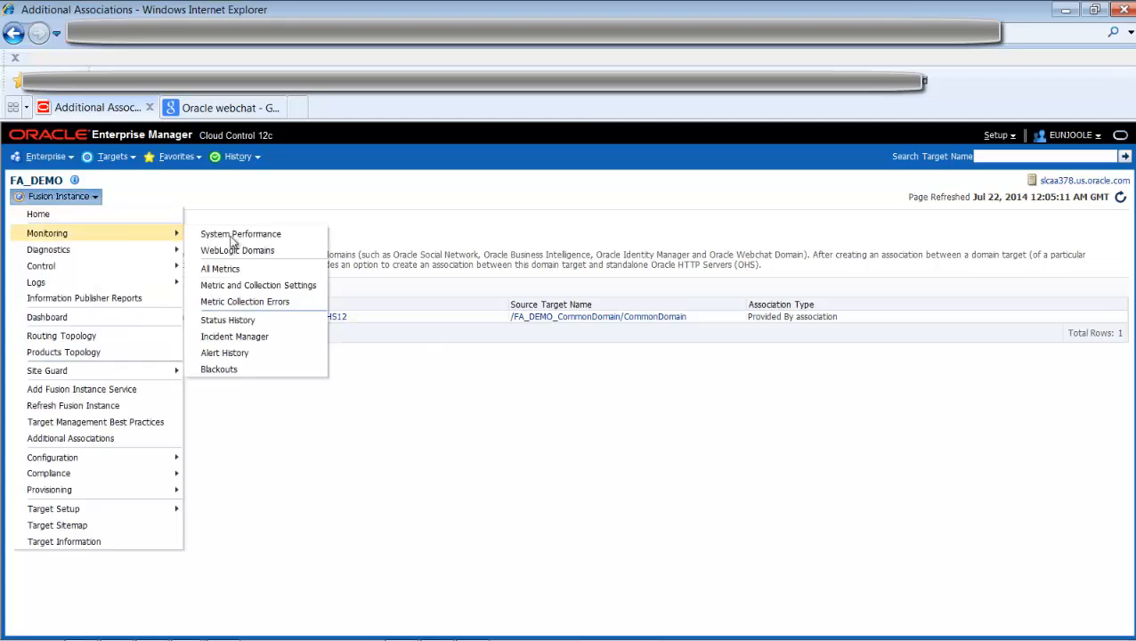
left_click(270, 256)
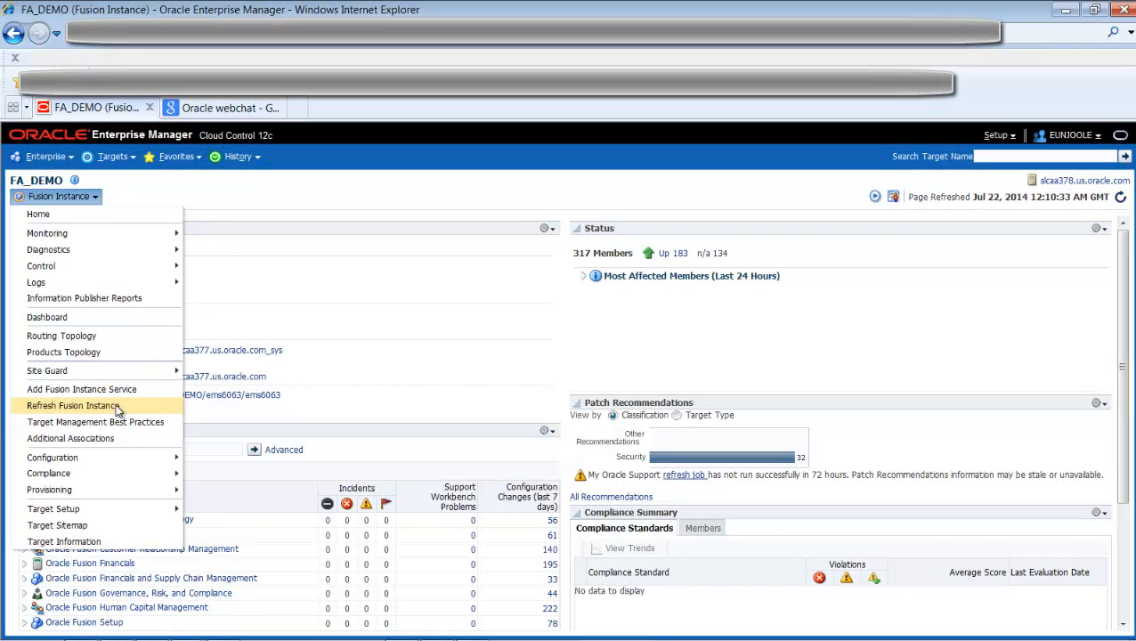
left_click(115, 407)
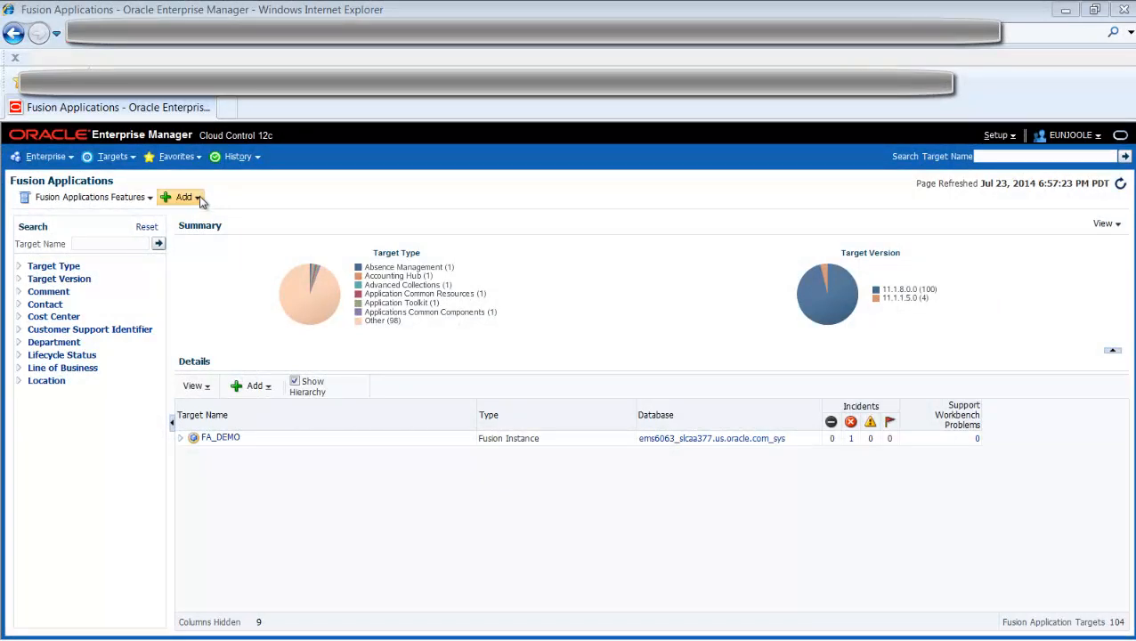
Start adding a Fusion Application Service for FA_DEMO with the Oracle Fusion Financials Service product family and continue to its service configuration.
left_click(198, 198)
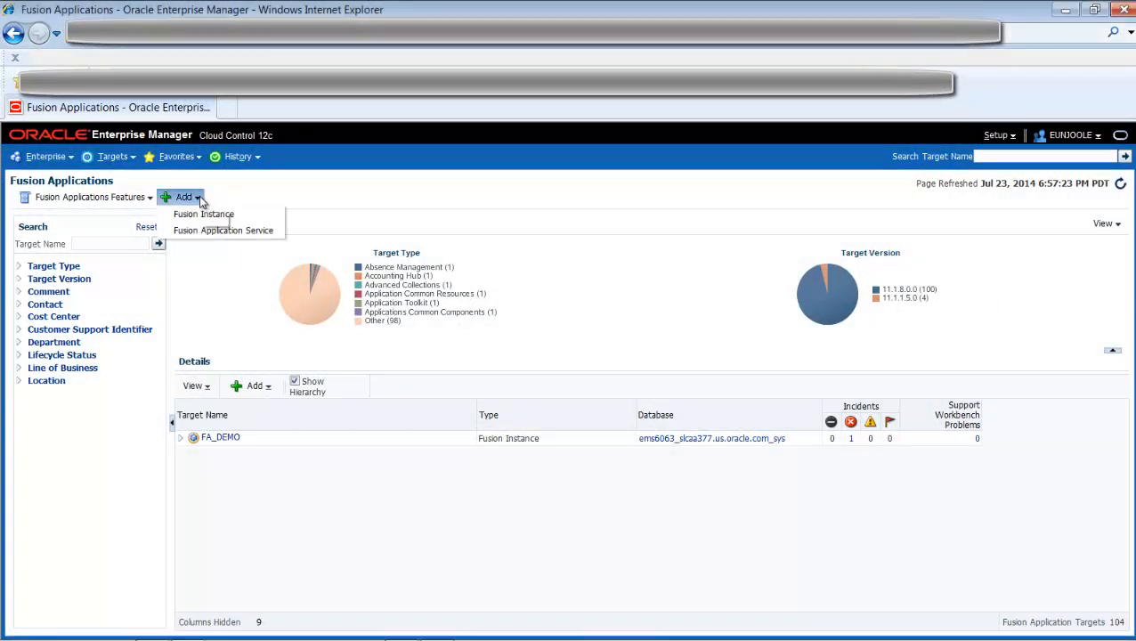
left_click(222, 231)
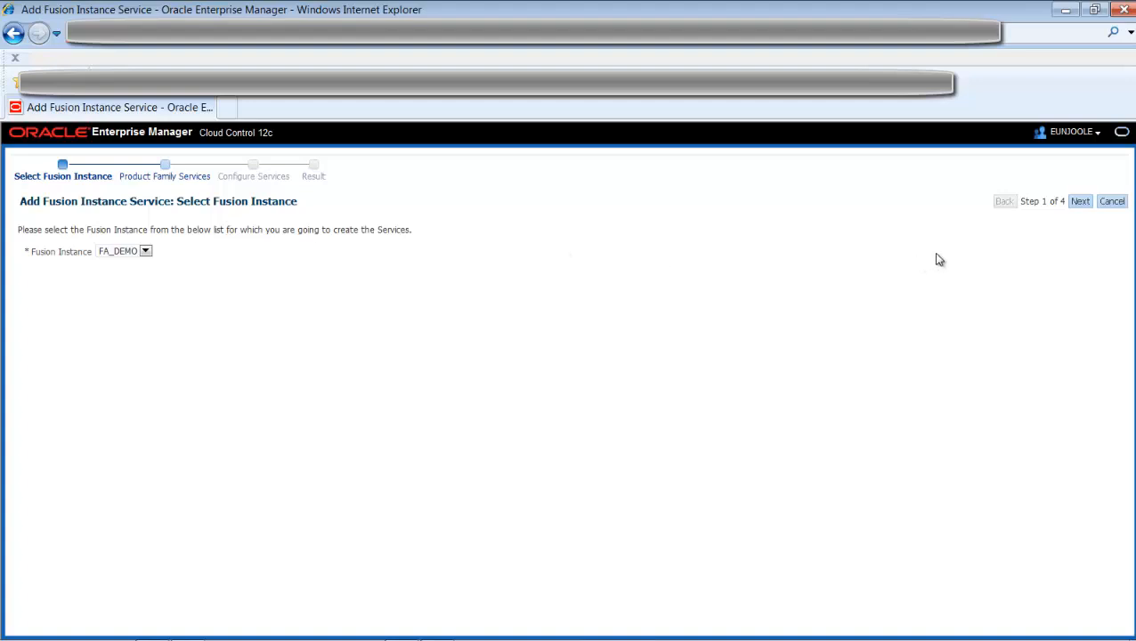
left_click(1079, 203)
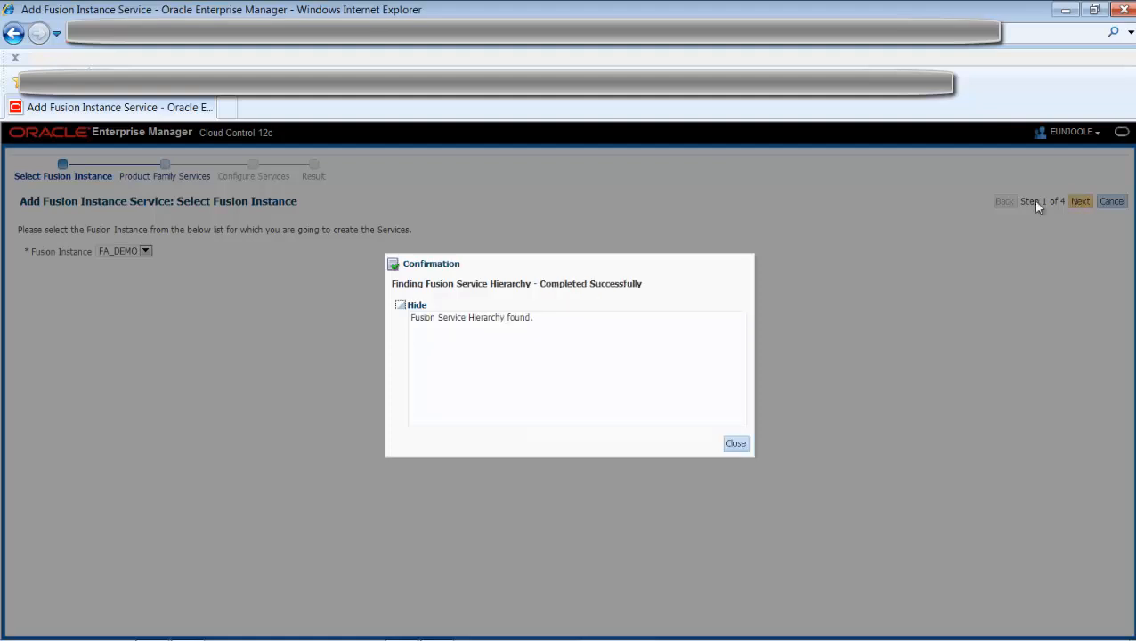
left_click(737, 443)
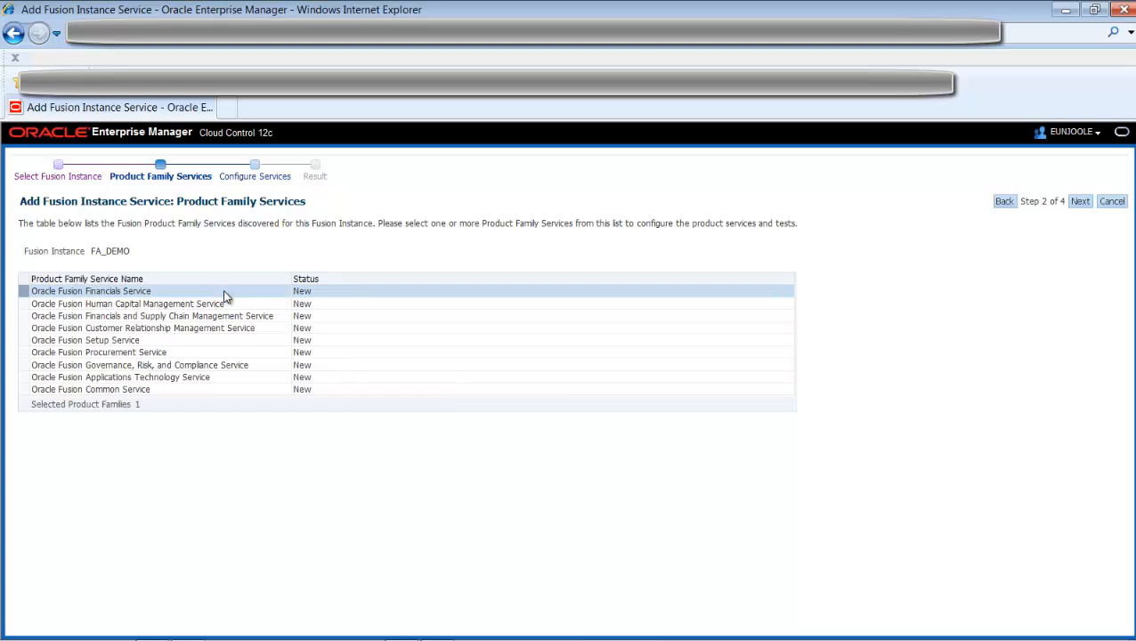
left_click(1079, 202)
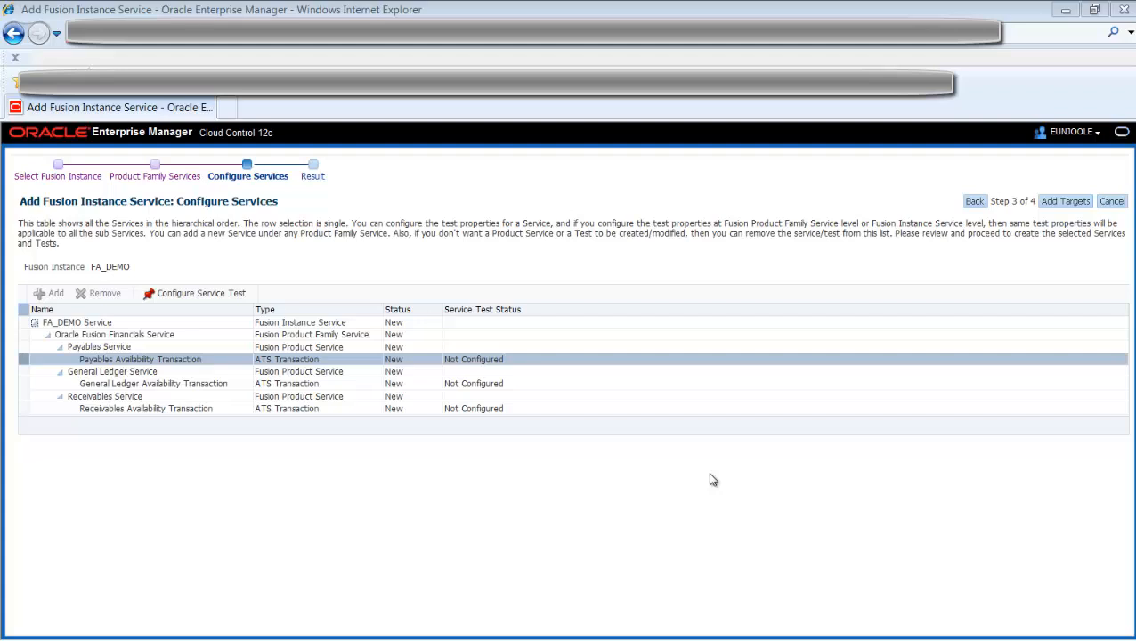
Enter username FAadmin and the account password as test parameters for the Payables Availability Transaction.
left_click(213, 293)
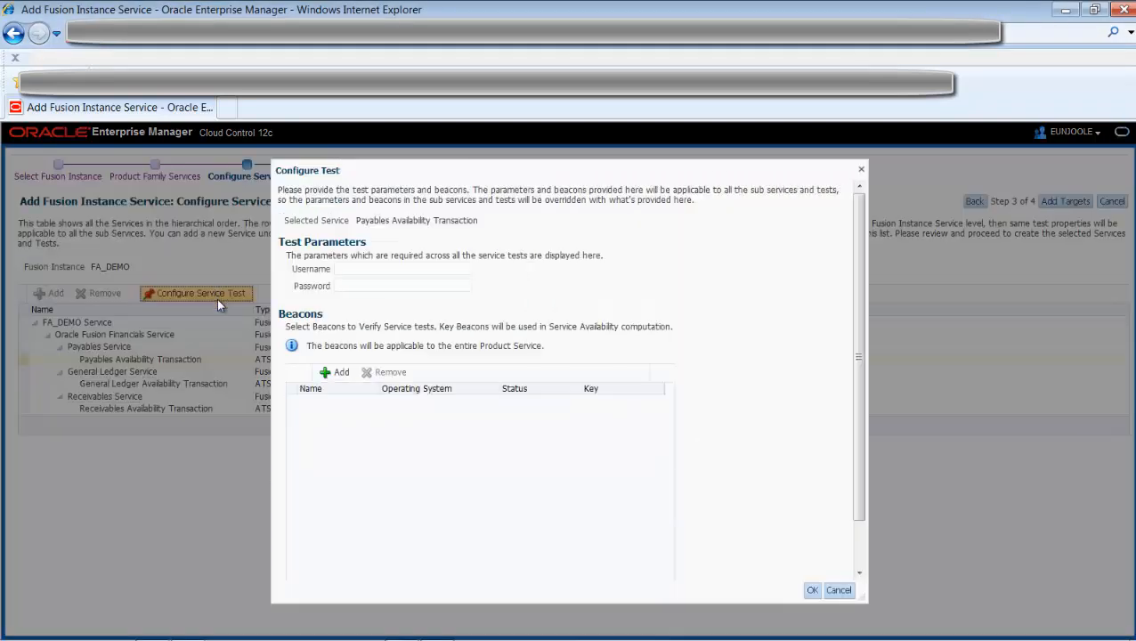
left_click(371, 267)
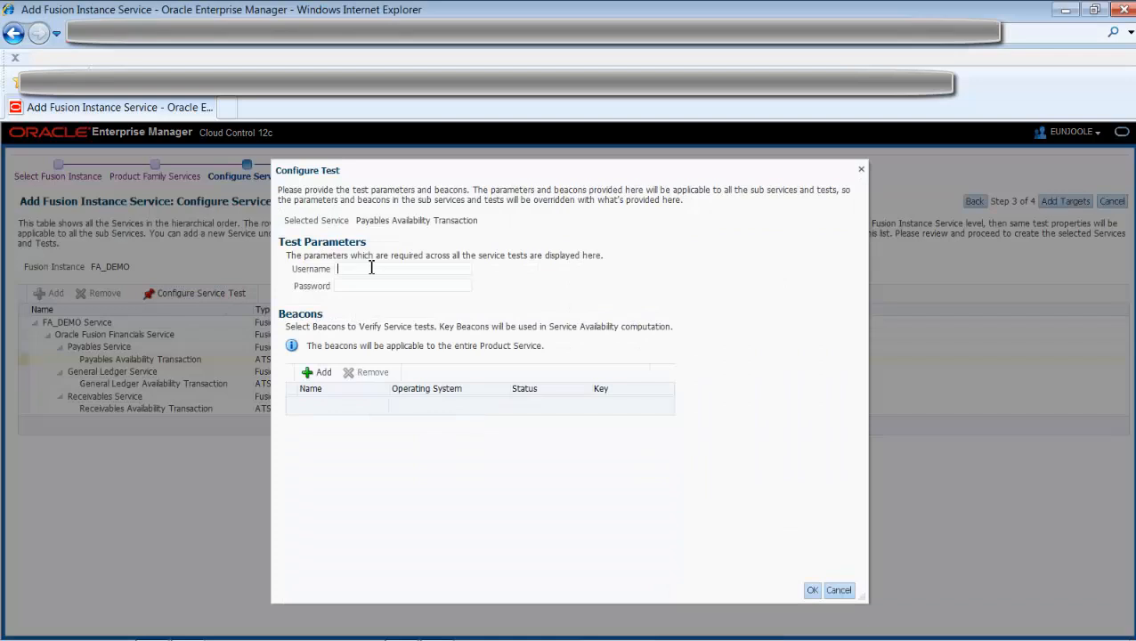
type("FAadmin")
key("Tab")
type("•••••••••")
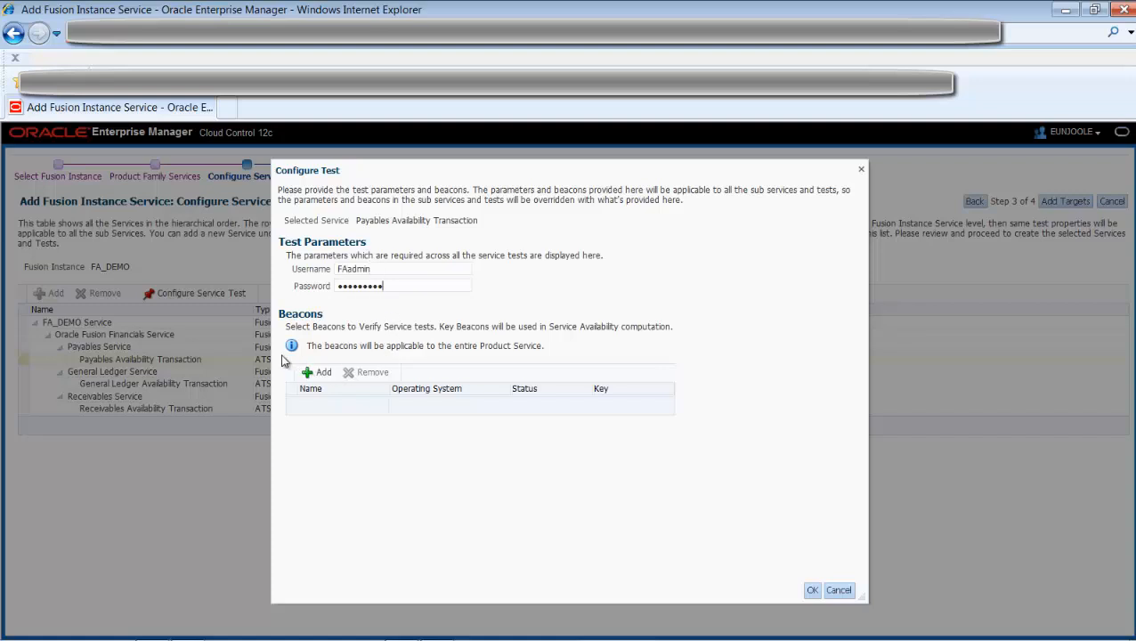
Add the FA_North_America beacon to the Payables Availability Transaction test and save the test configuration.
left_click(322, 373)
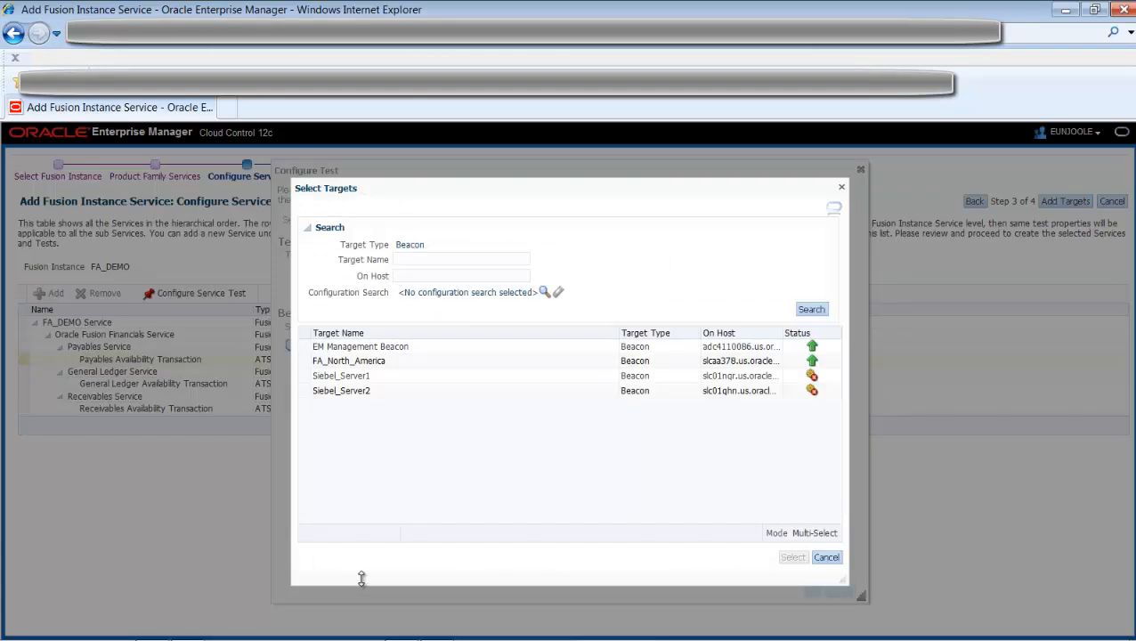
left_click(421, 360)
left_click(423, 363)
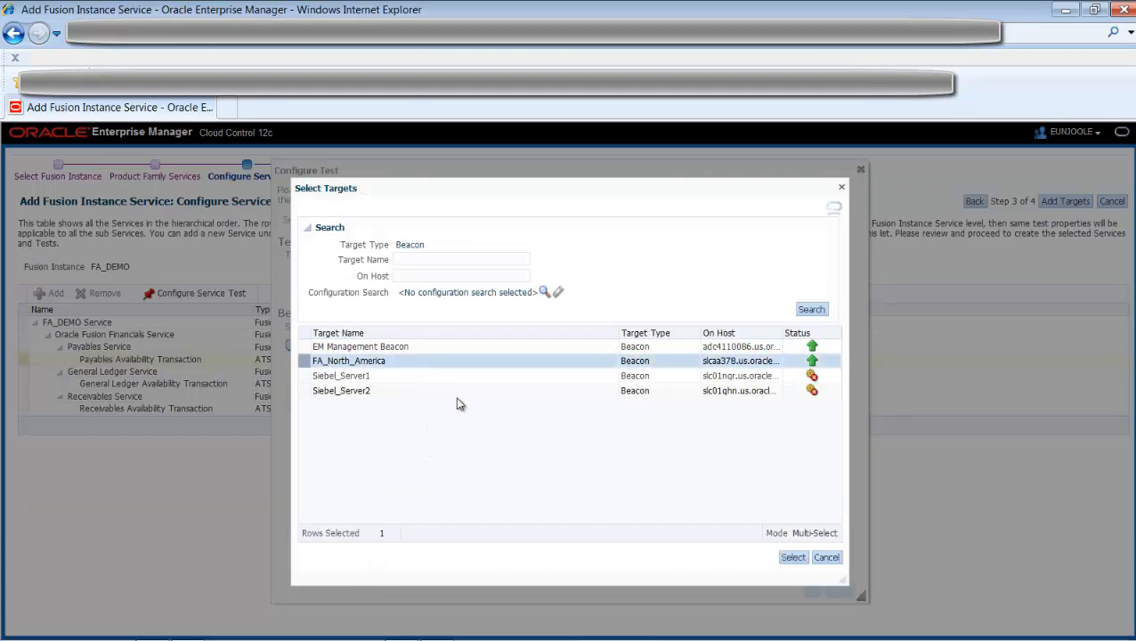
left_click(793, 557)
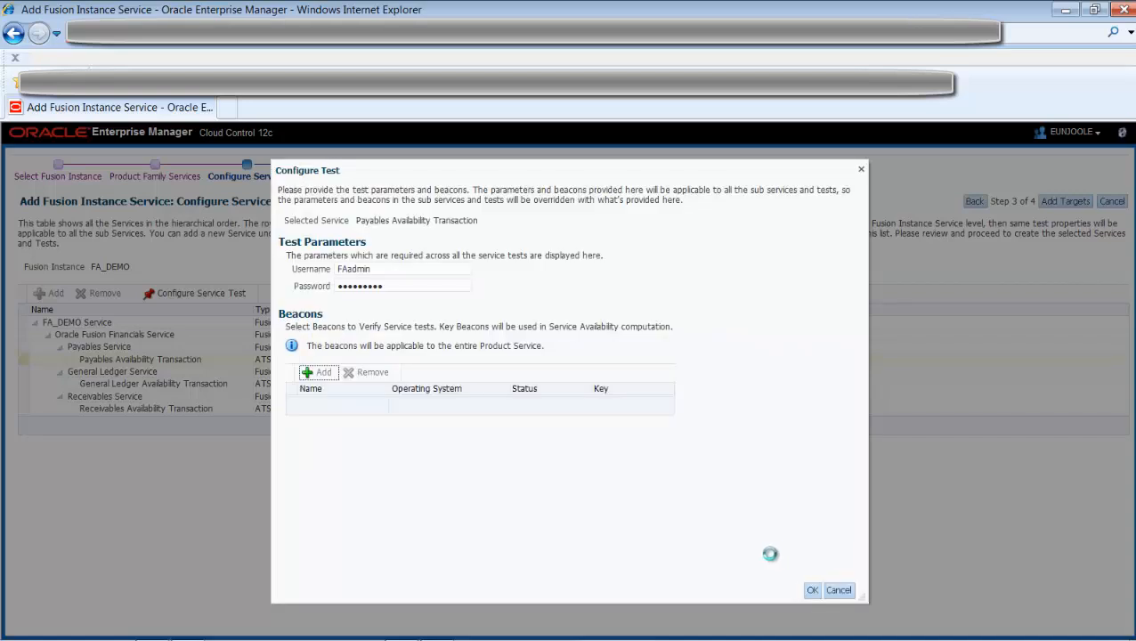
left_click(812, 592)
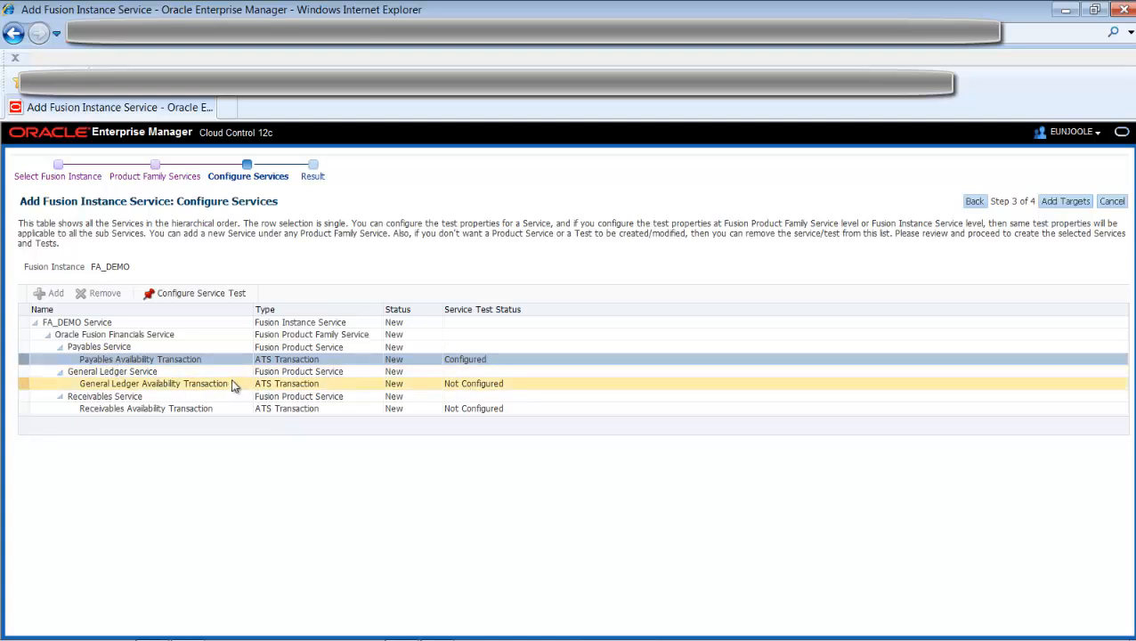
Configure the service test for Oracle Fusion Financials Service with username FAadmin and the account password.
left_click(198, 338)
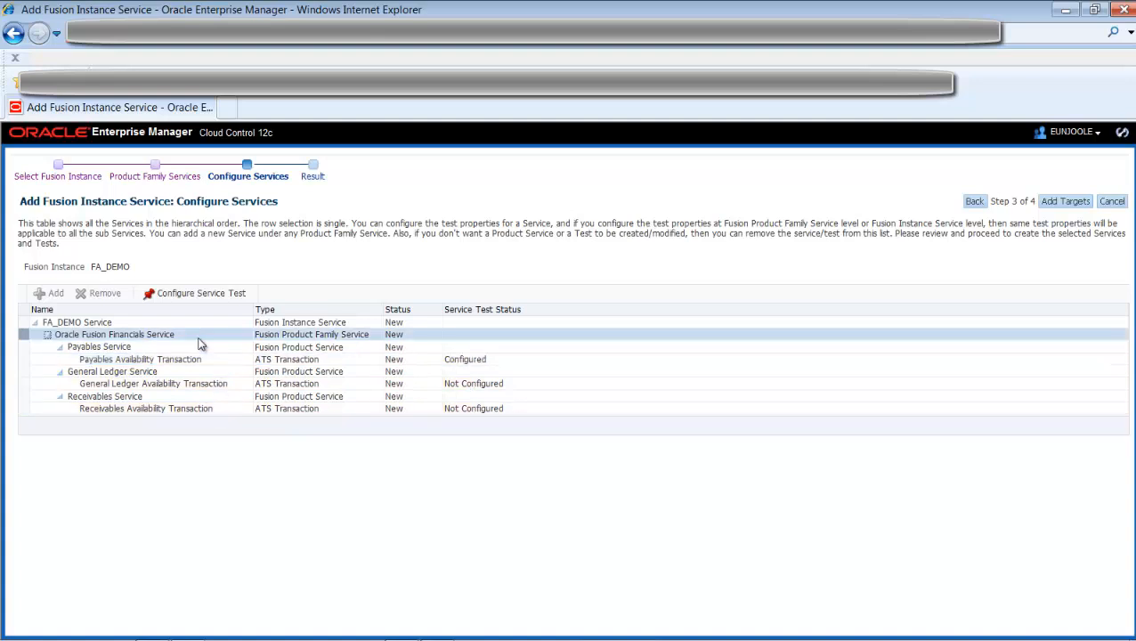
left_click(185, 296)
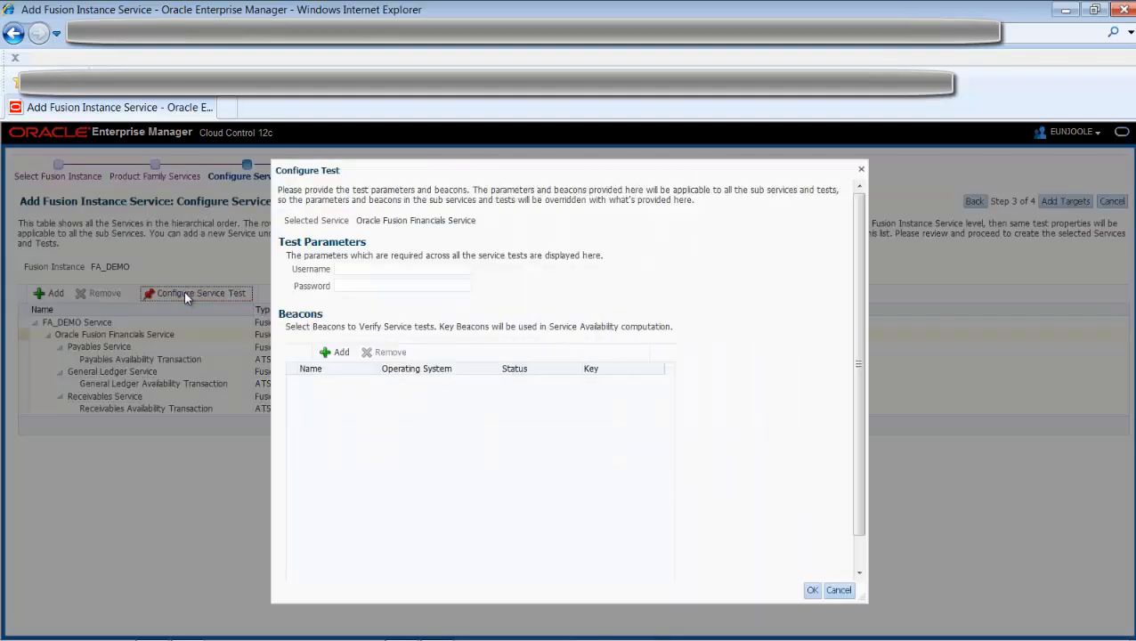
type("FAadmin")
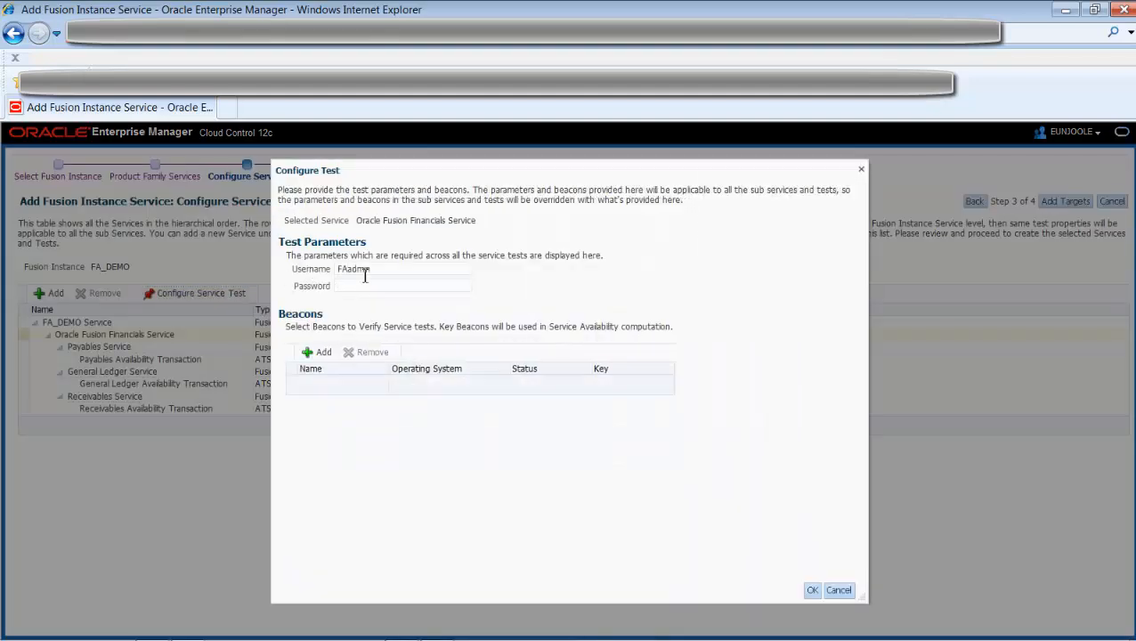
key("Tab")
type("*********")
Add the FA_North_America beacon to the Oracle Fusion Financials Service test and save the test configuration.
left_click(323, 354)
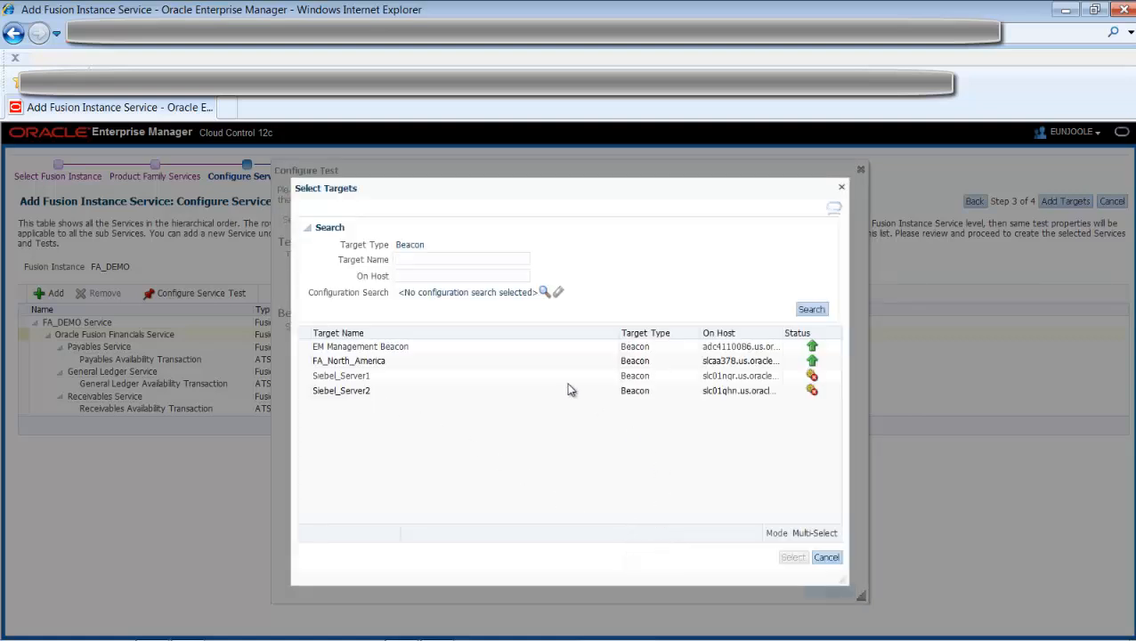
left_click(457, 361)
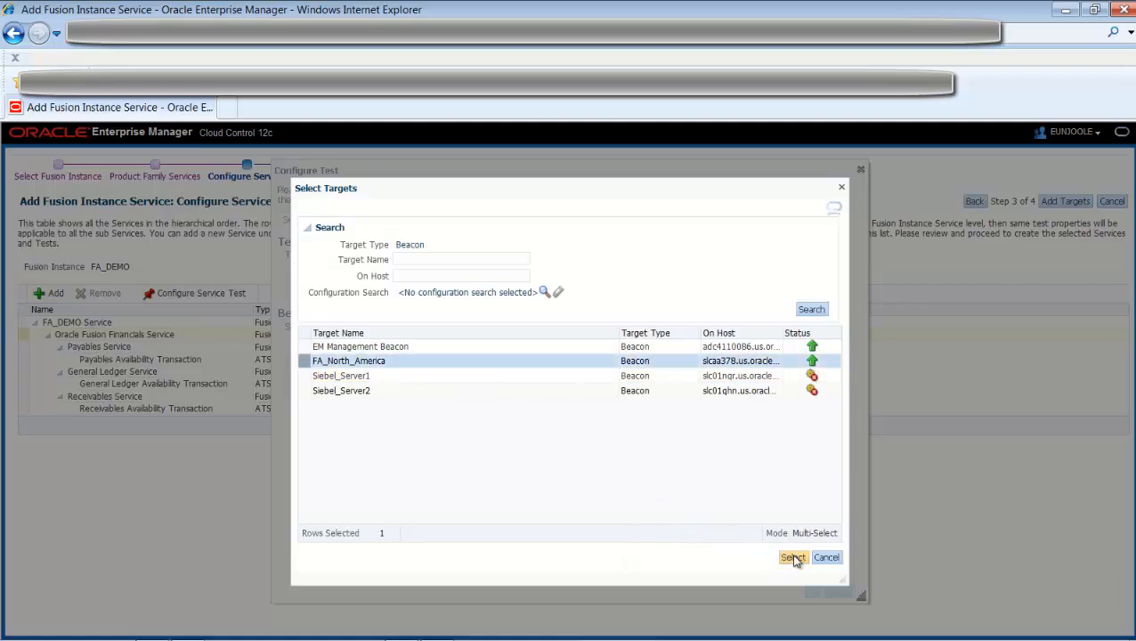
left_click(791, 558)
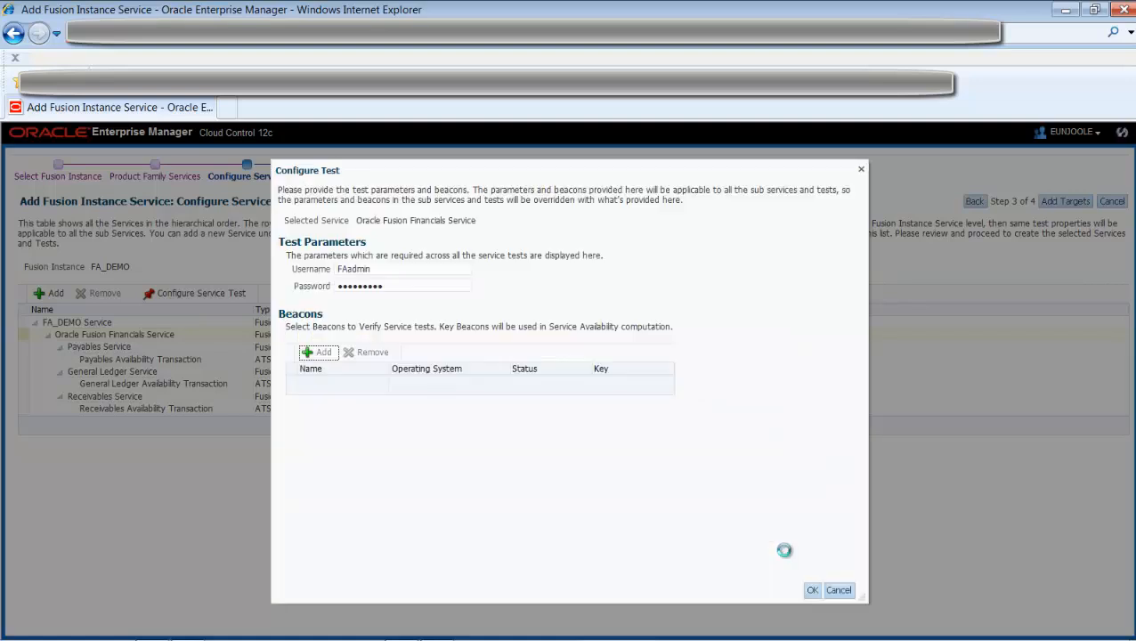
left_click(812, 591)
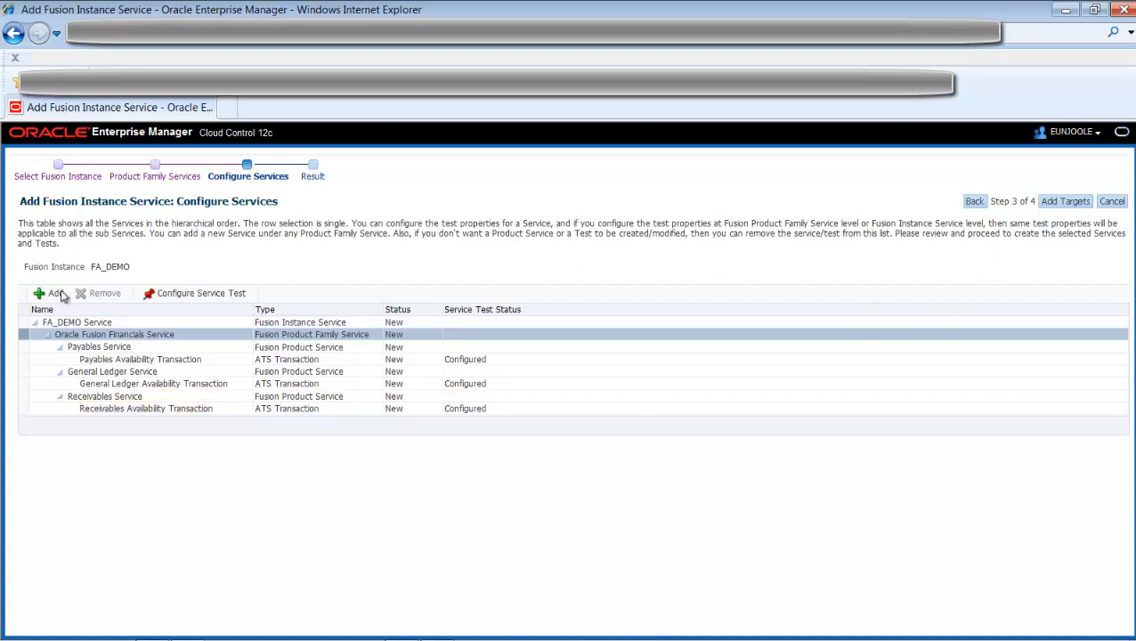
Create the configured Financials service targets for FA_DEMO, finish the setup, and open the General Ledger Service.
left_click(1068, 203)
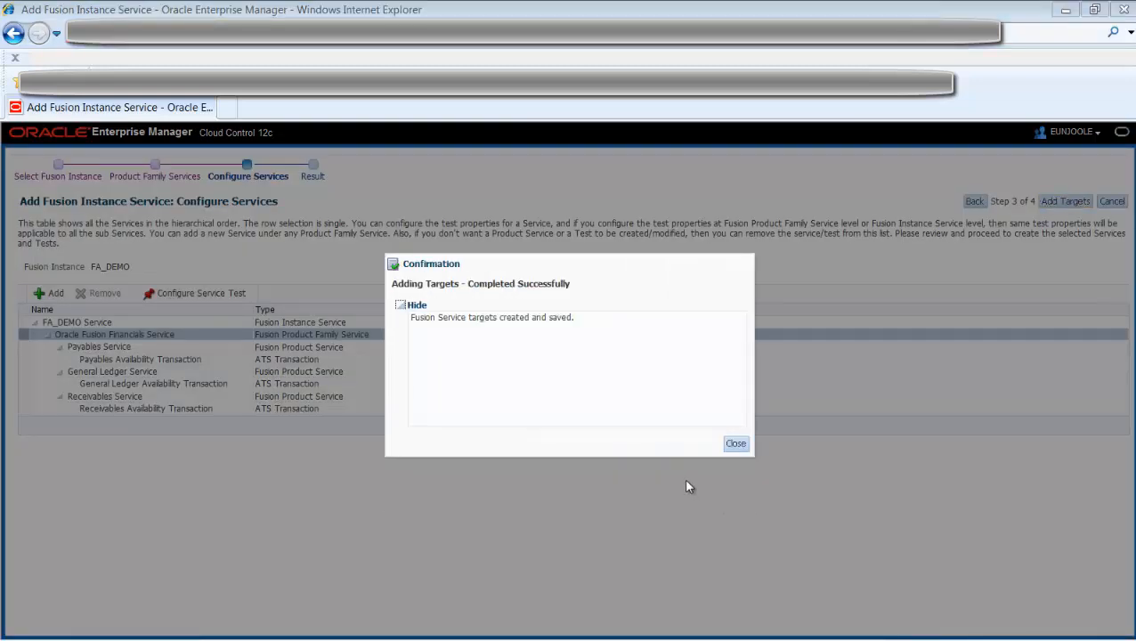
left_click(736, 444)
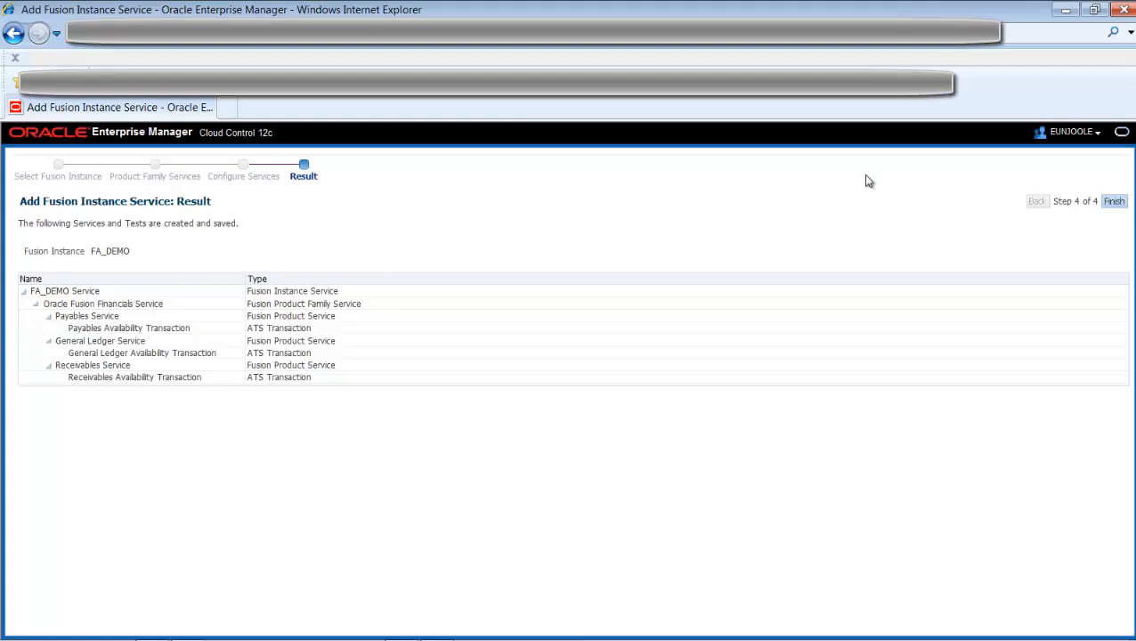
left_click(1118, 205)
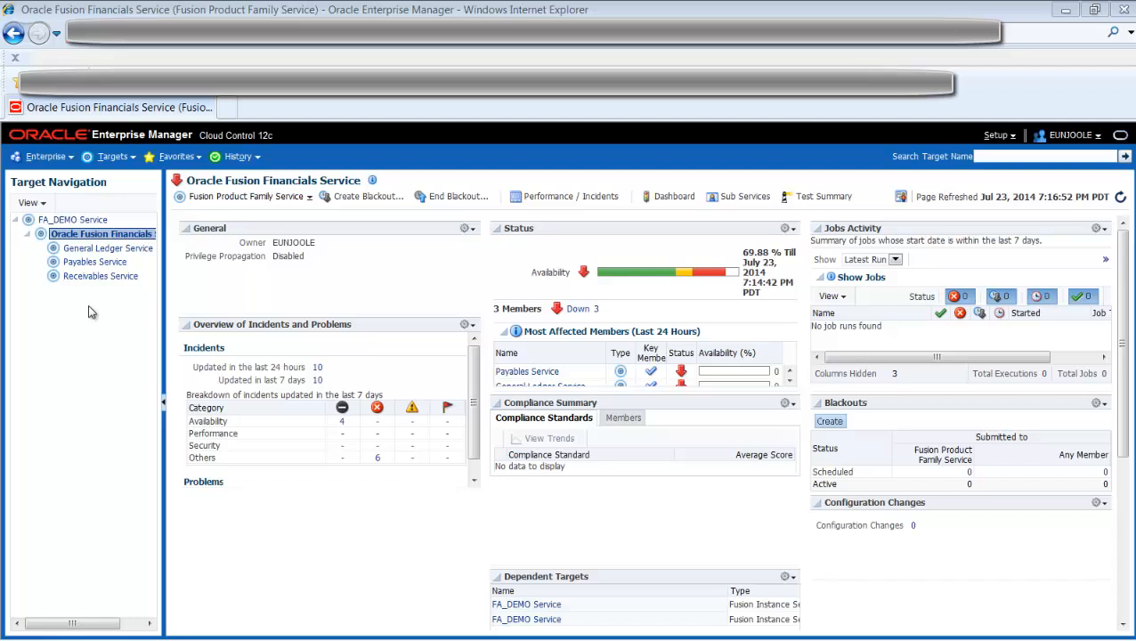
left_click(133, 249)
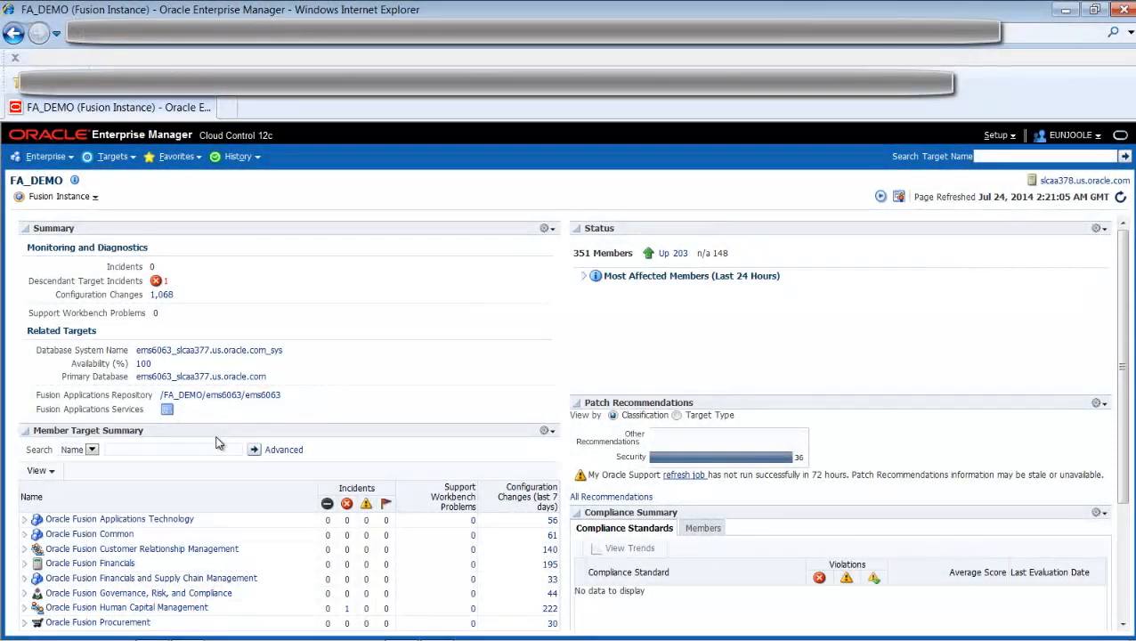
Start removing the FA_DEMO Fusion Instance target.
left_click(94, 199)
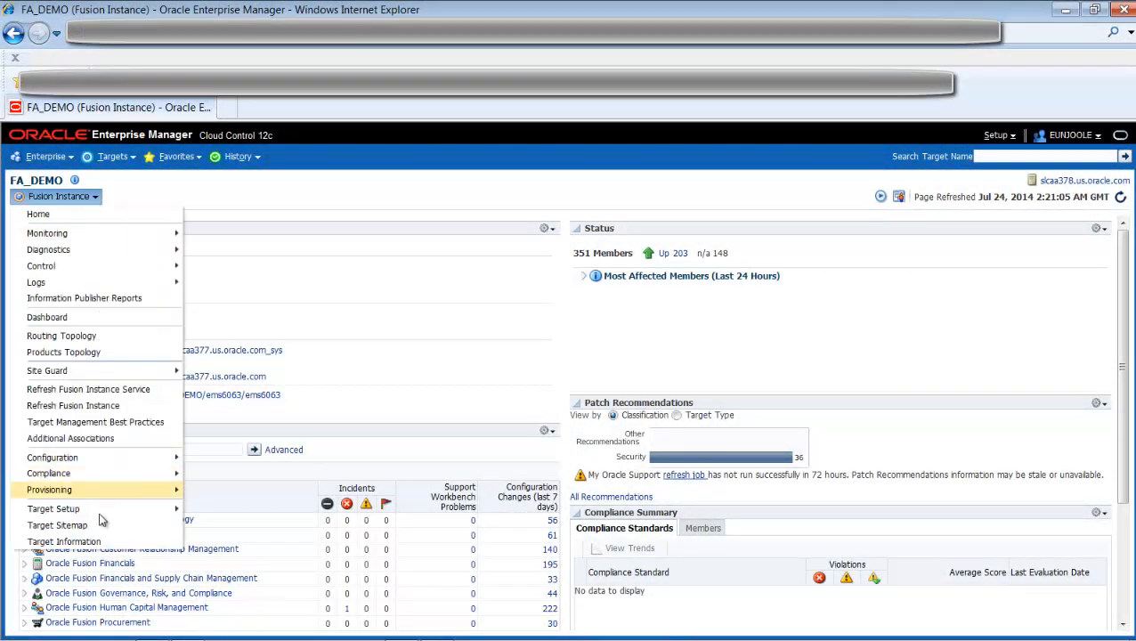
mouse_move(100, 513)
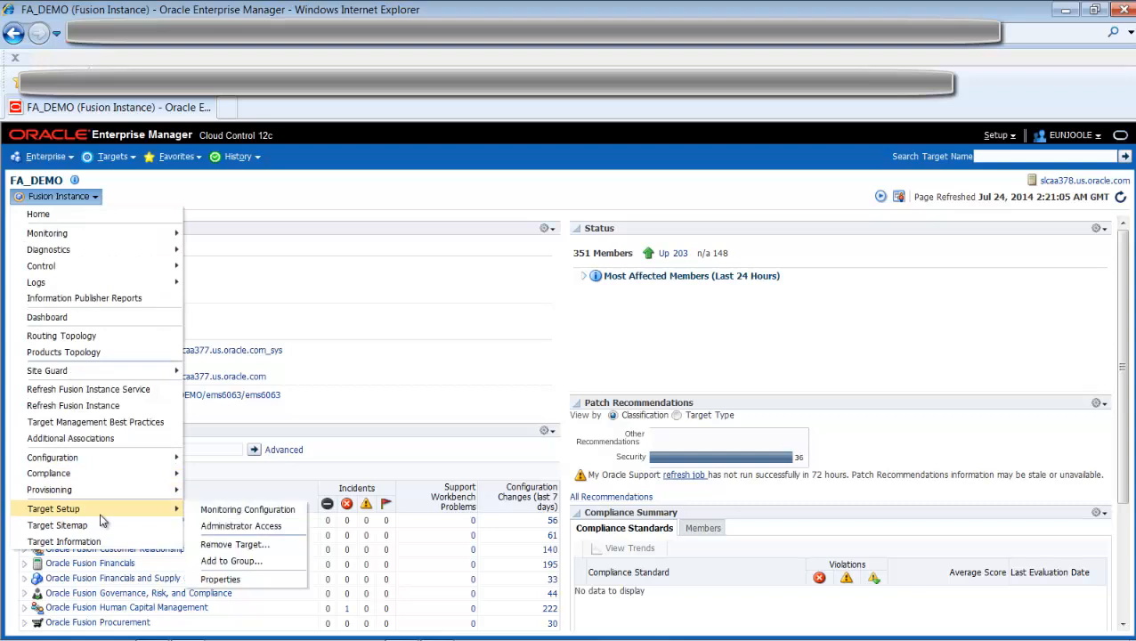
left_click(271, 543)
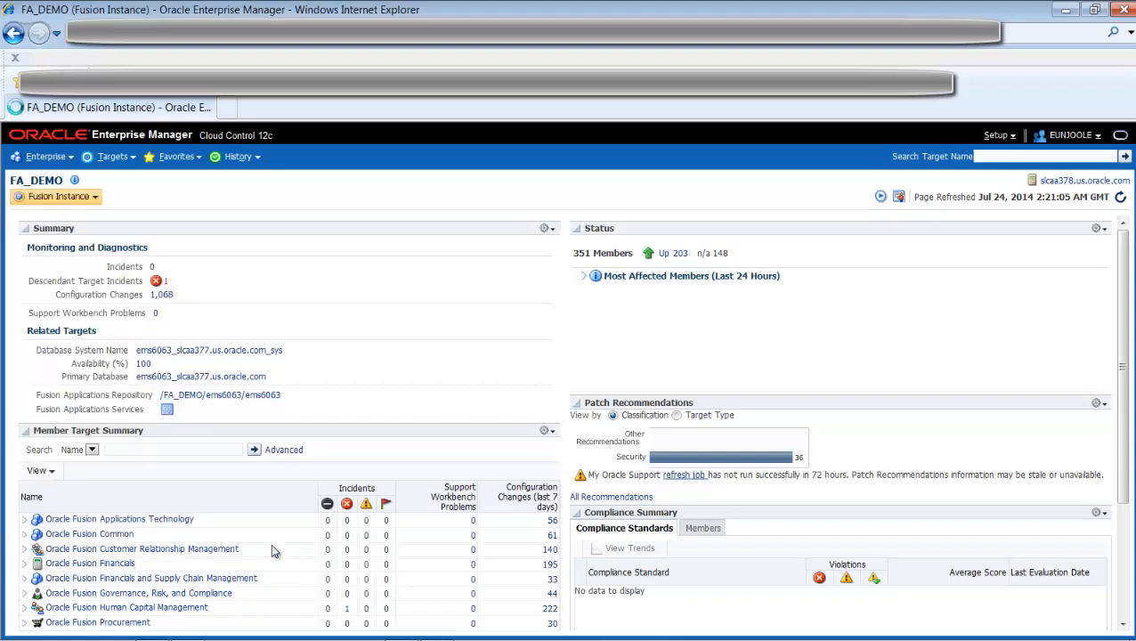